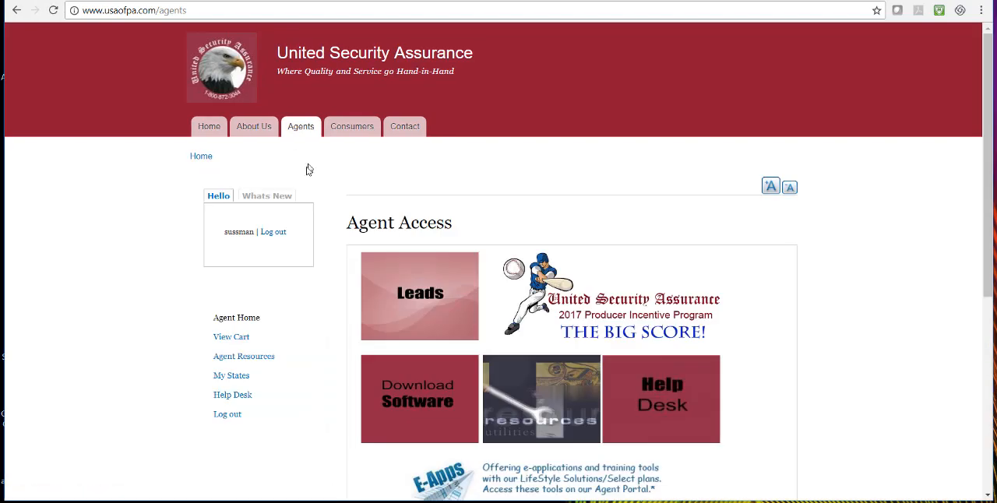
Open the product list for the agent's states and go to Pennsylvania's LifeStyle Solutions forms
click(233, 375)
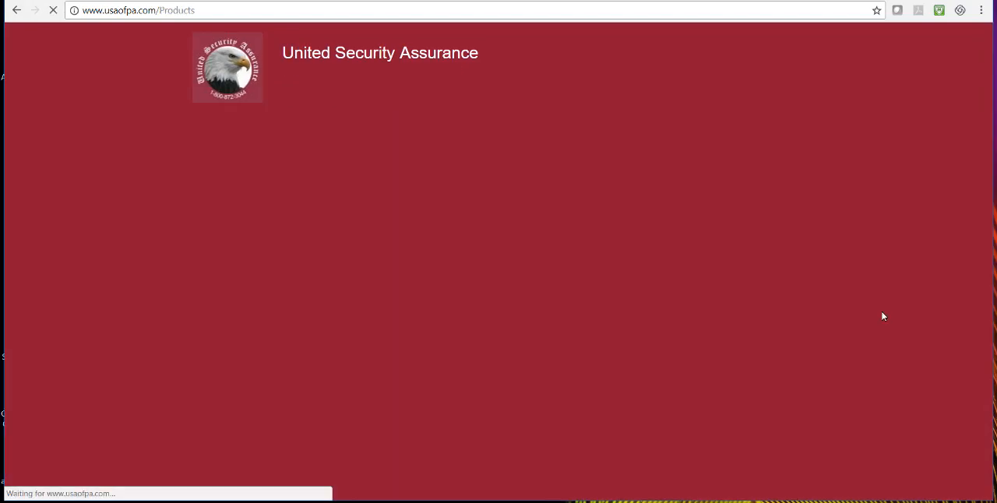
scroll(881, 321, down, 4)
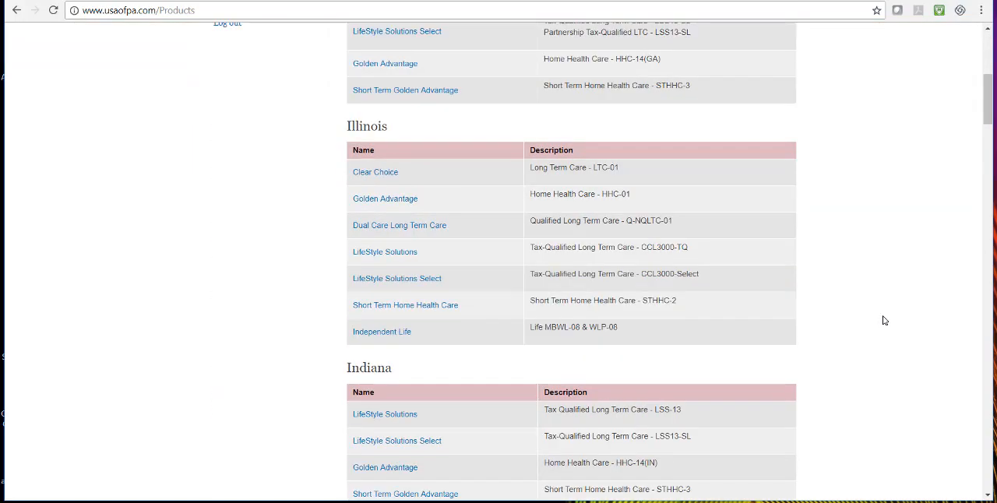
scroll(883, 321, down, 8)
scroll(885, 320, down, 10)
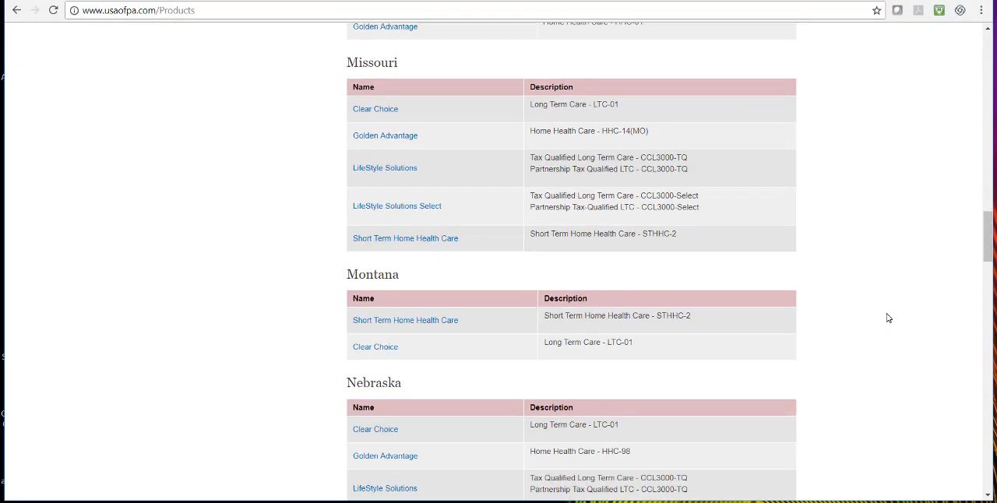
scroll(888, 318, down, 12)
scroll(888, 319, down, 3)
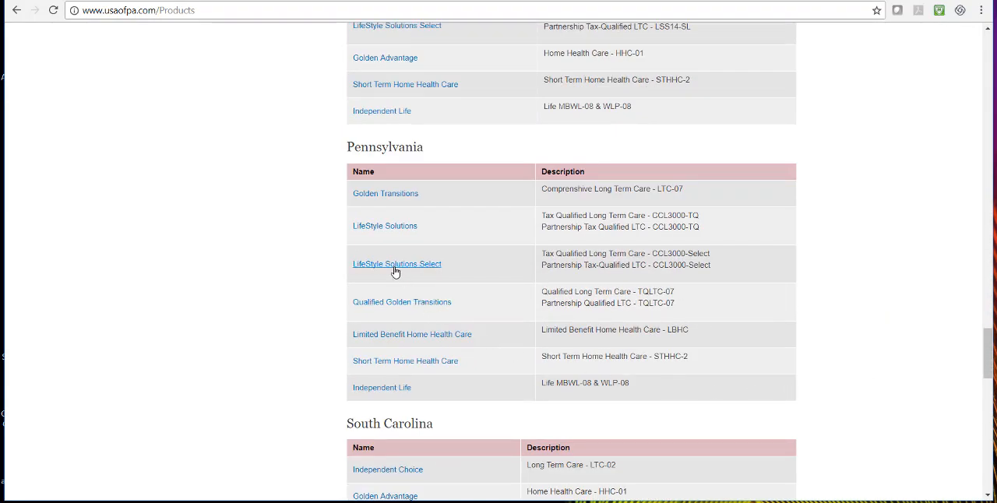
click(383, 228)
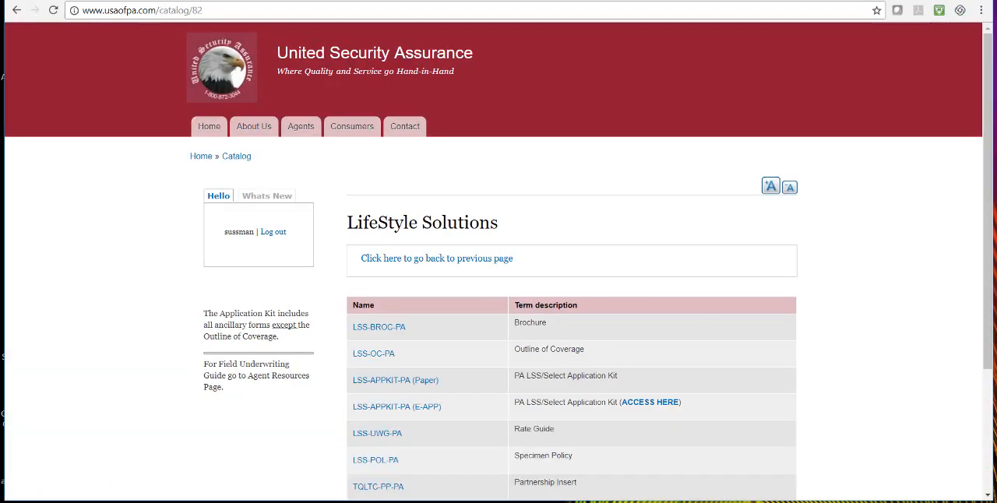
Access the online version of the PA LSS/Select Application Kit (E-APP)
scroll(958, 343, down, 3)
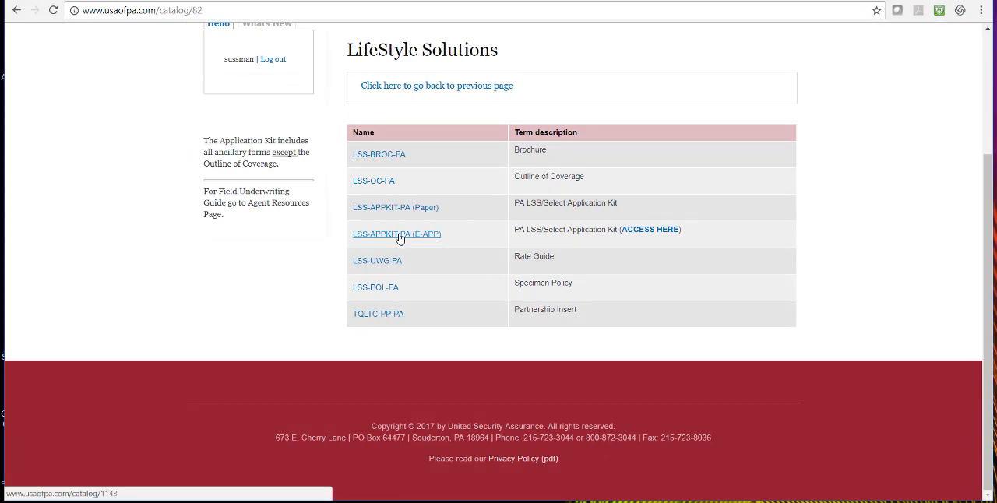
click(650, 229)
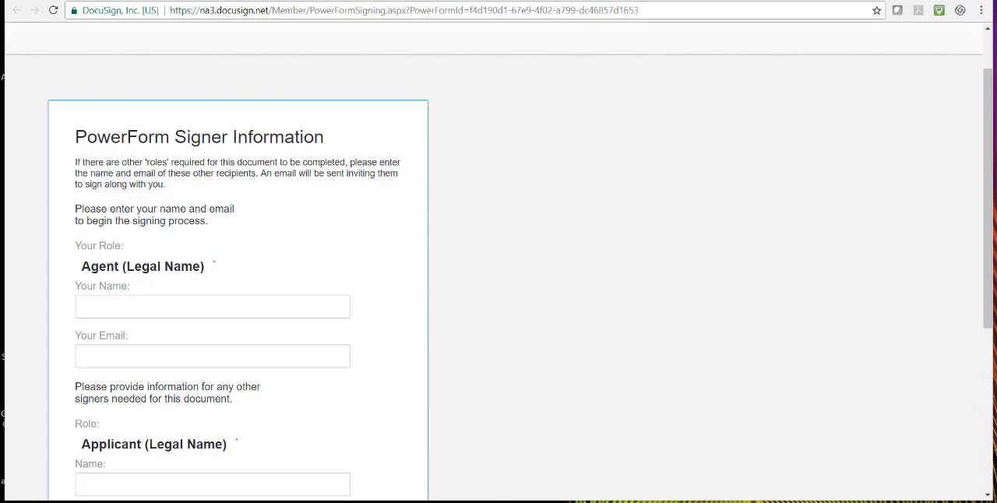
Enter the agent's and applicant's names and e-mails, leave the care partner blank, begin signing, and continue to the application documents
scroll(785, 435, down, 3)
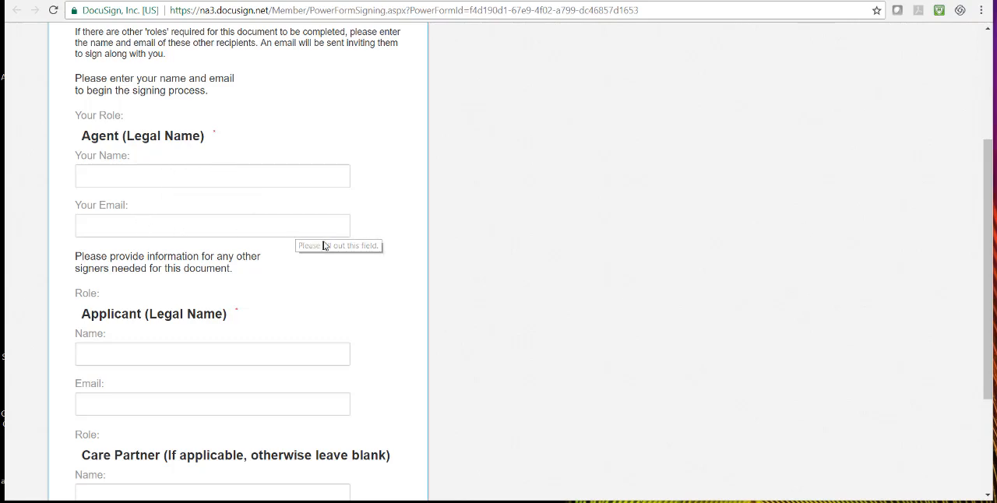
scroll(324, 245, down, 2)
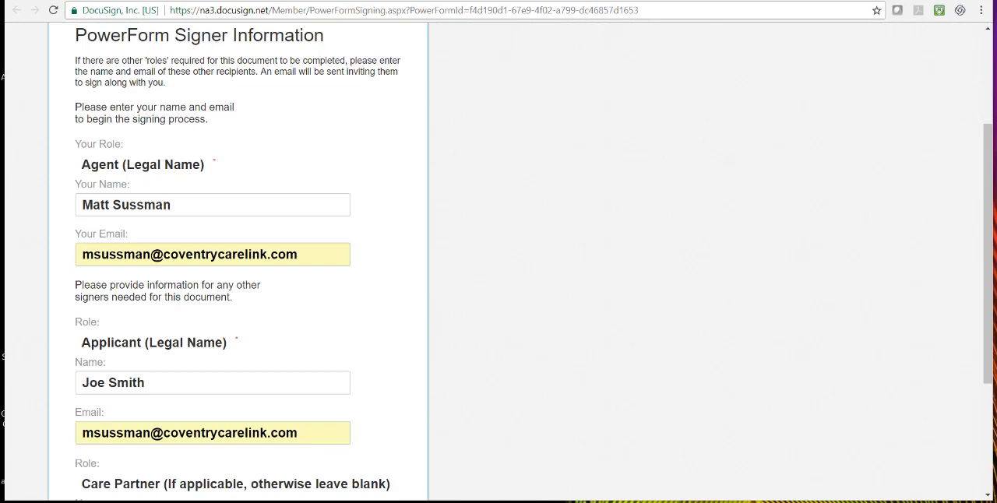
scroll(985, 397, up, 2)
scroll(974, 397, down, 2)
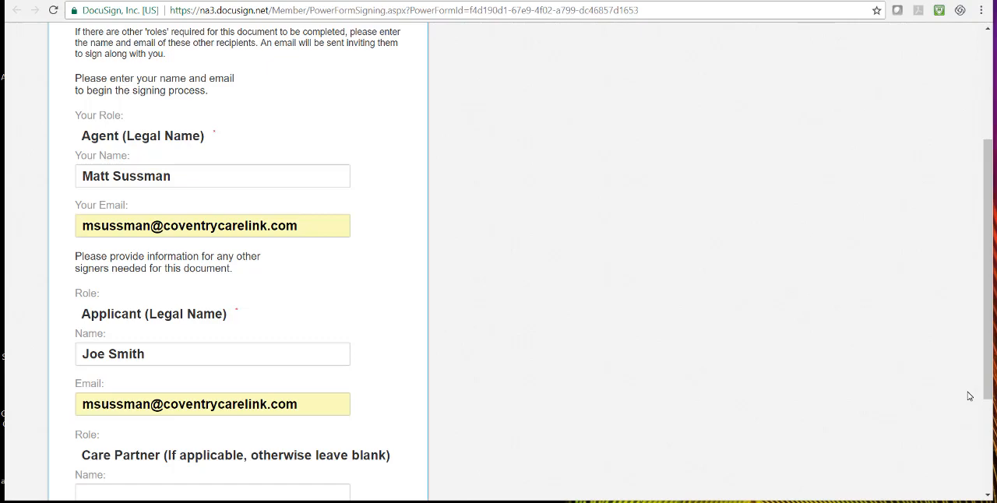
scroll(986, 390, down, 2)
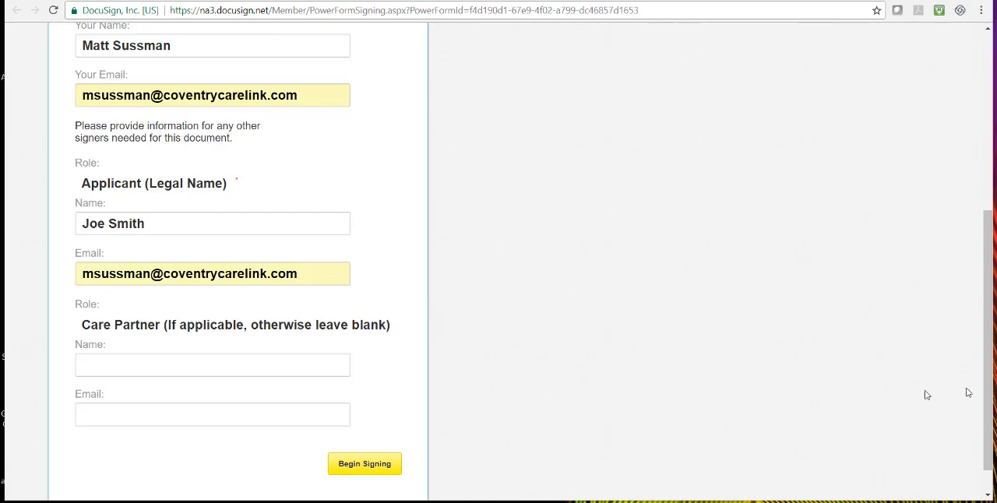
click(549, 501)
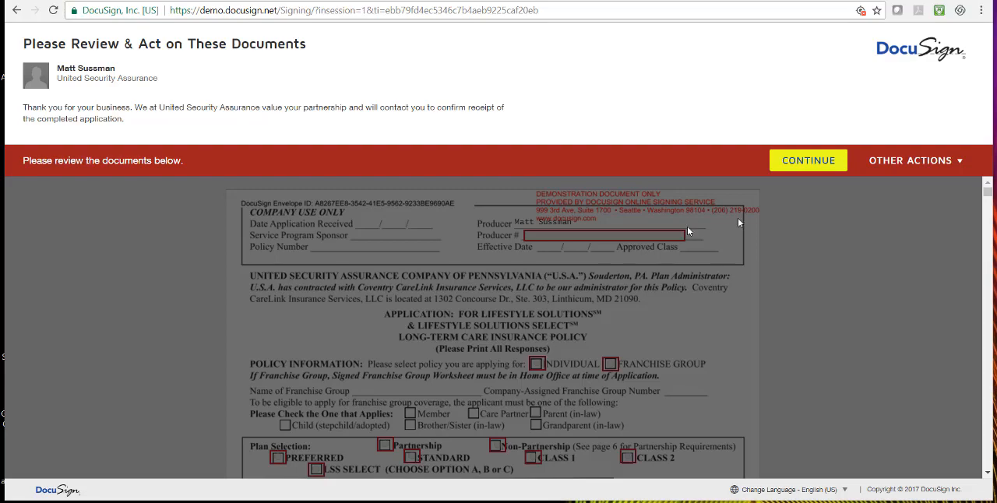
click(810, 161)
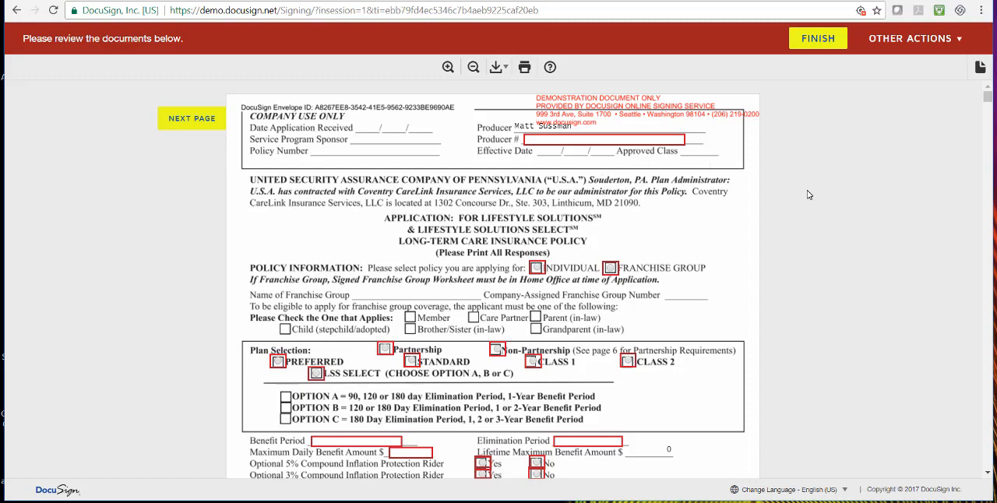
Look over the application's first page, from policy information and plan selection to benefits, riders, premium and applicant details
scroll(807, 195, down, 5)
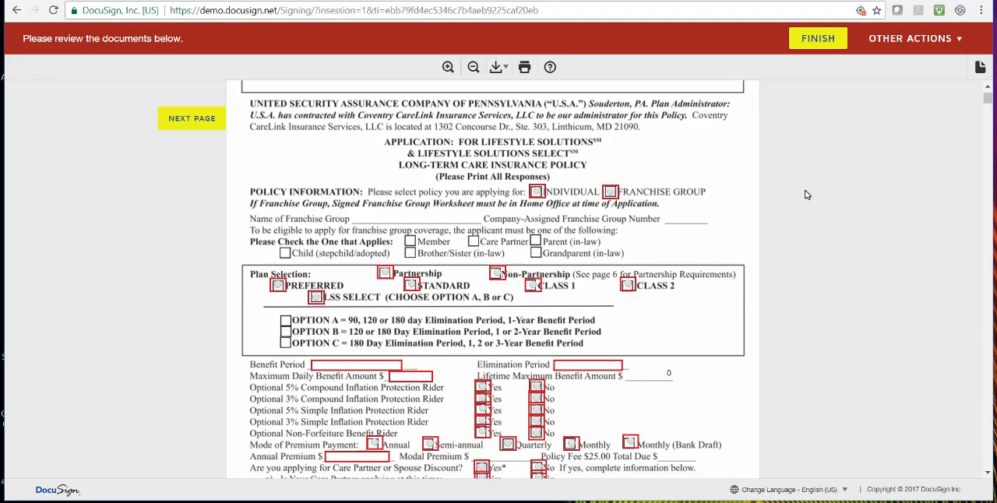
scroll(791, 194, down, 3)
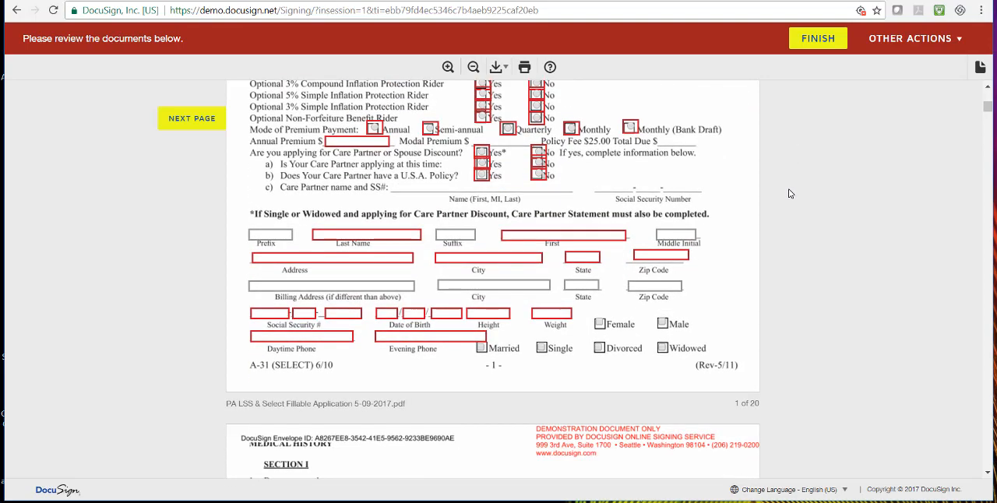
scroll(788, 194, up, 5)
scroll(787, 195, up, 3)
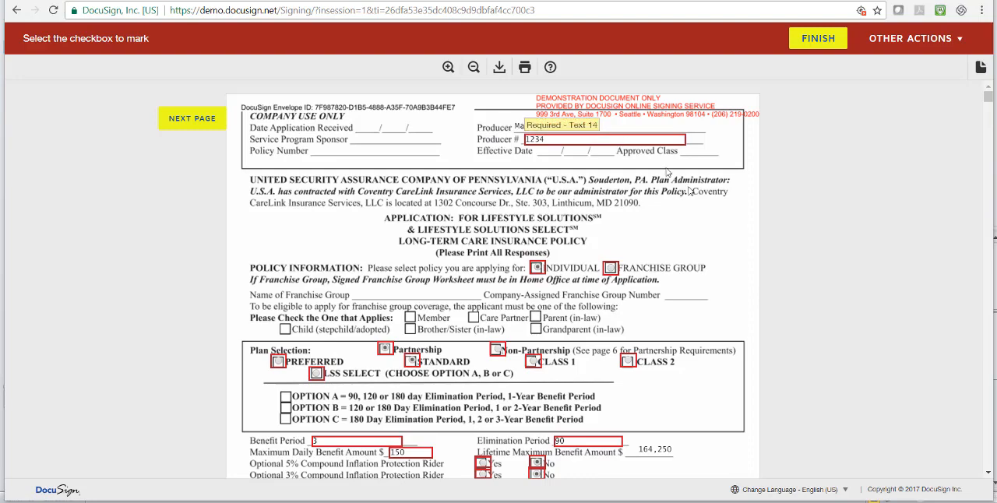
scroll(802, 269, down, 1)
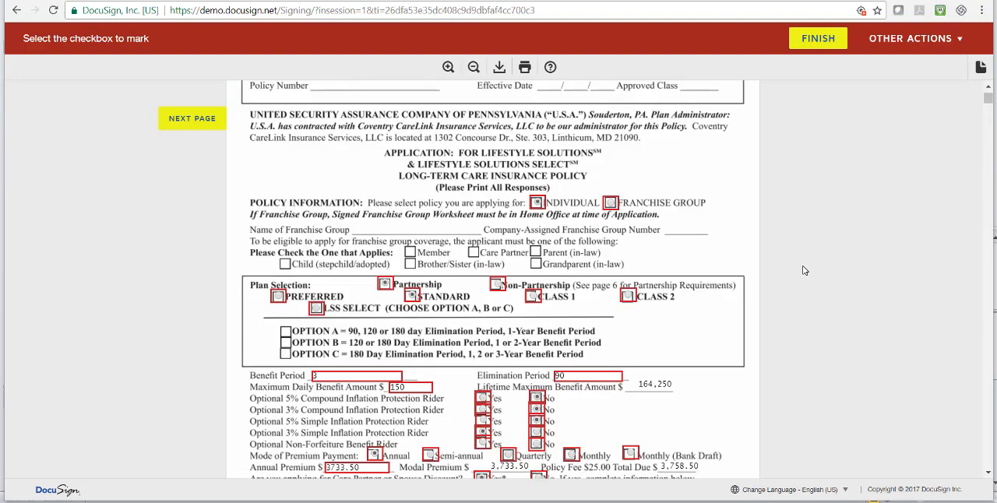
scroll(807, 270, down, 2)
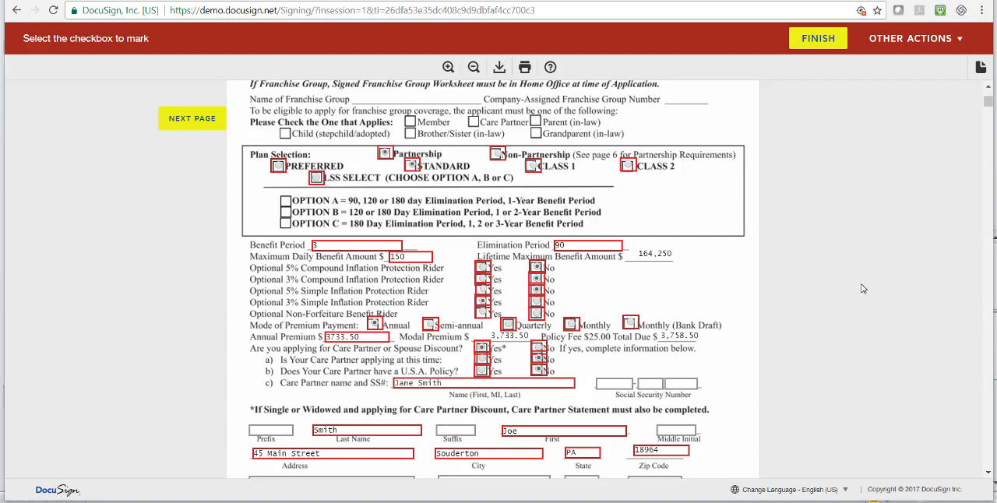
Try Monthly (Bank Draft) as the mode of premium payment, and set it back to Annual
scroll(802, 294, down, 1)
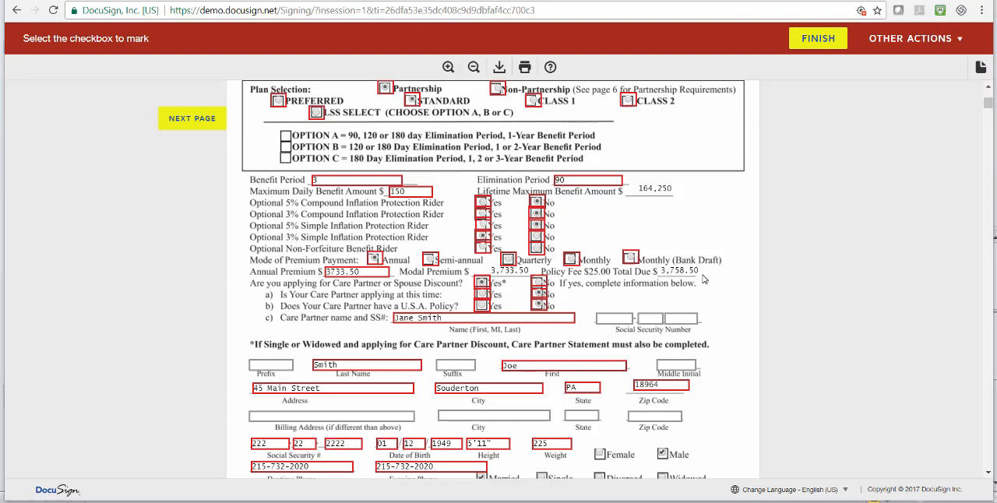
click(630, 259)
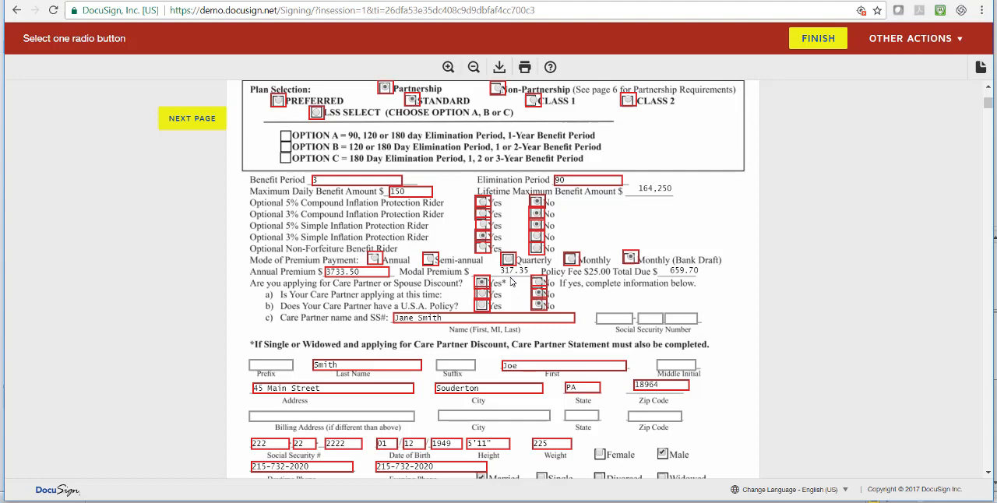
click(372, 261)
Review the applicant details on page 1 and the medical history answers, condition details and physician information on pages 2 and 3
scroll(746, 257, down, 1)
scroll(746, 257, down, 2)
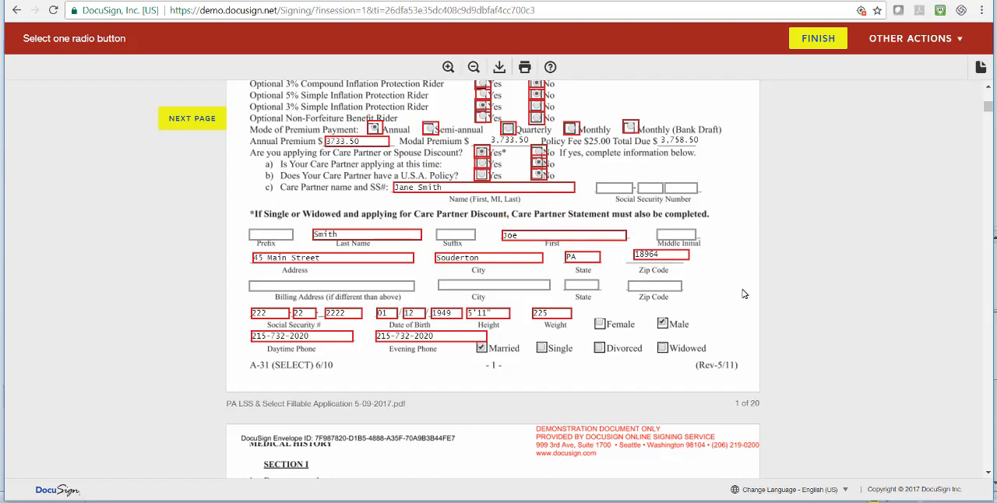
scroll(743, 294, down, 1)
scroll(743, 294, down, 1)
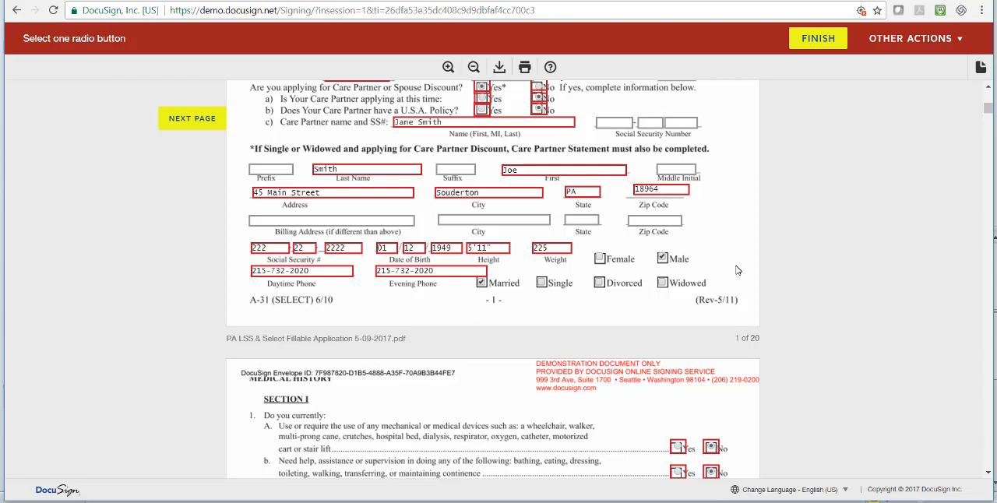
scroll(736, 345, down, 1)
scroll(736, 345, down, 8)
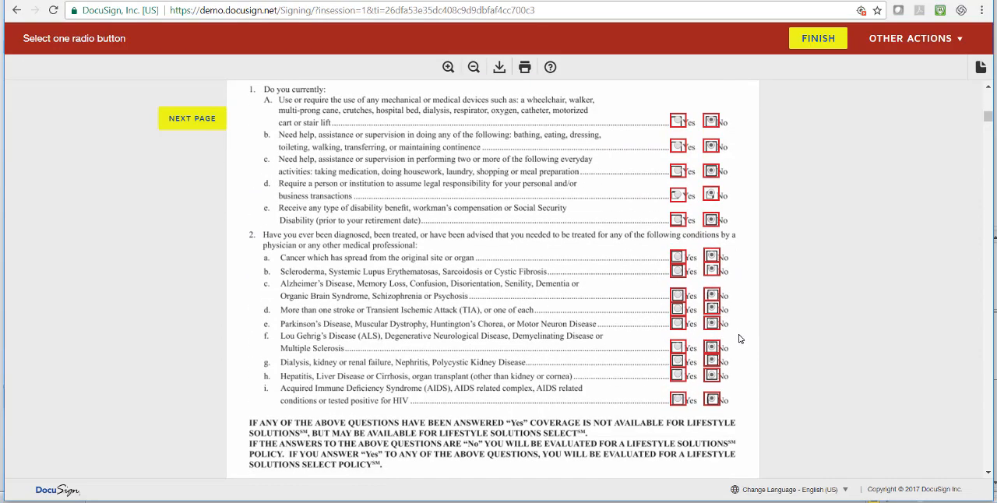
scroll(739, 338, down, 10)
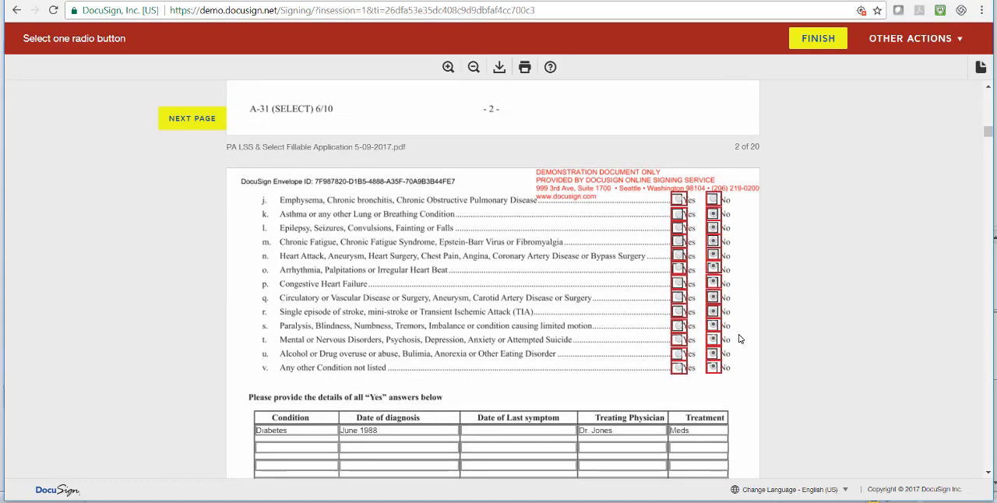
scroll(739, 339, down, 8)
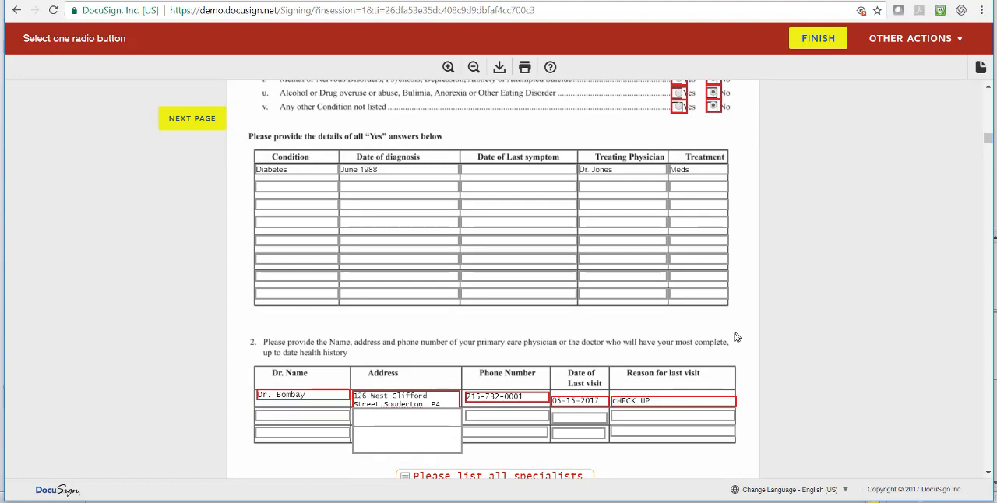
scroll(764, 363, down, 2)
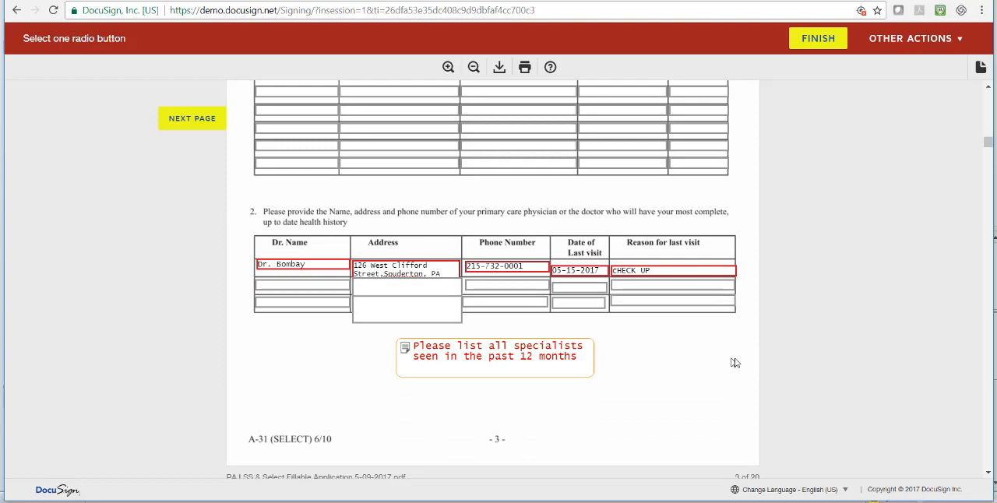
scroll(748, 363, down, 2)
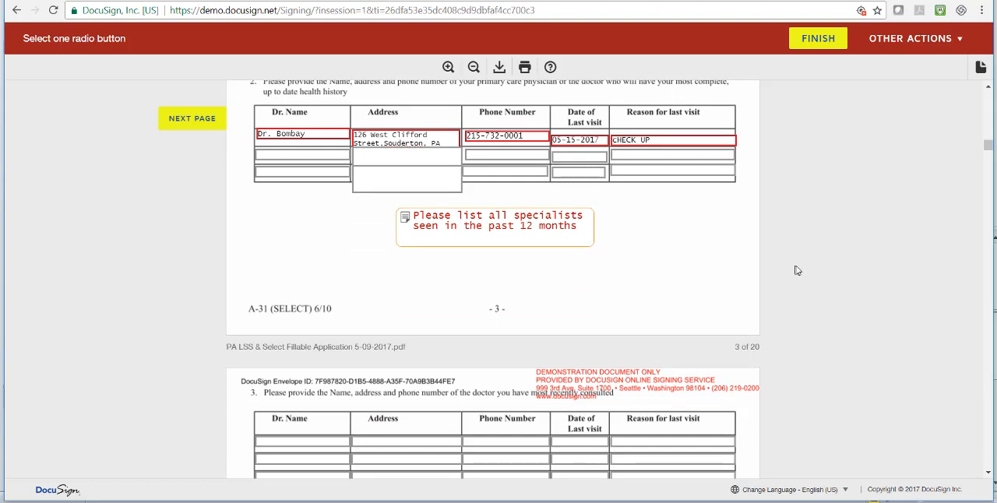
Review page 4's recently consulted doctors, health questions 4 to 8, medication list and optional attachment for additional medications
scroll(799, 269, down, 1)
scroll(798, 270, down, 1)
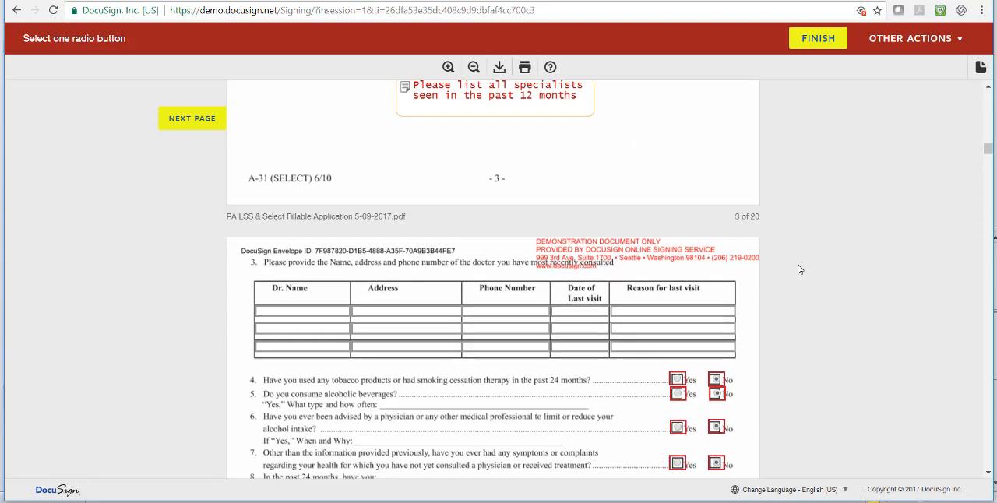
scroll(799, 270, down, 1)
scroll(798, 268, down, 1)
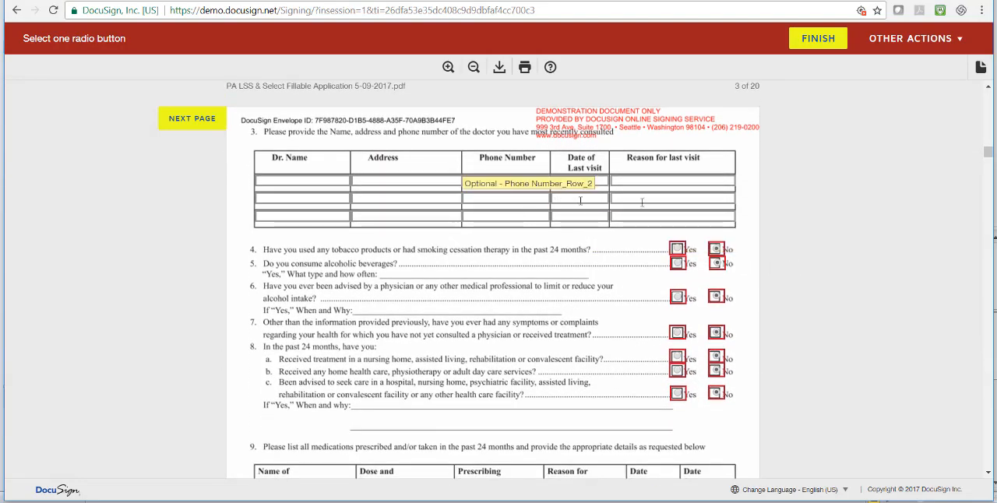
scroll(770, 260, down, 4)
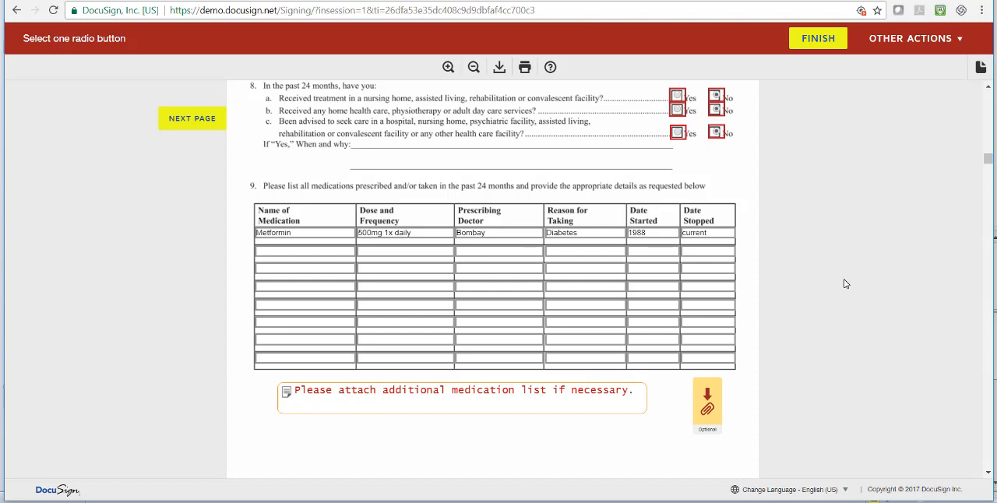
scroll(841, 287, down, 1)
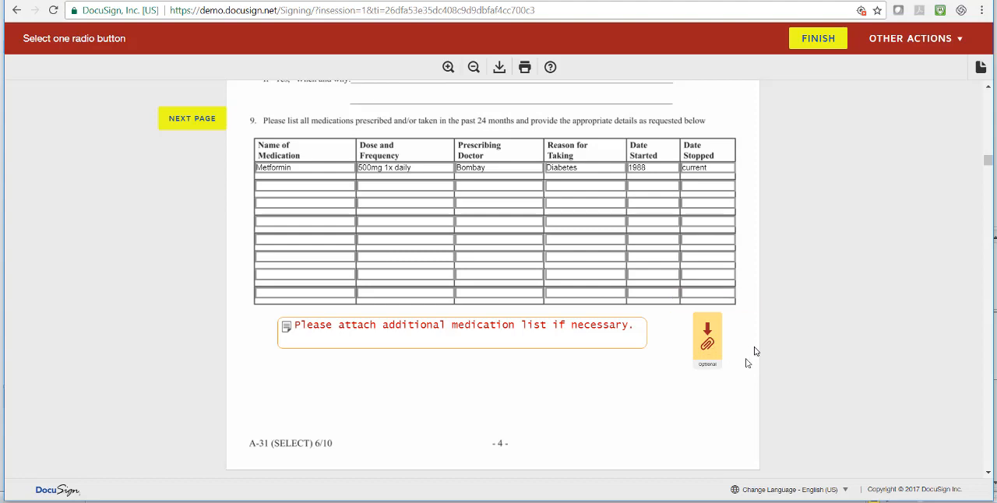
Review page 5's replacement questions and acknowledgments, and page 6's lapse designation, beneficiary, inflation, non-forfeiture and documentation receipt sections
scroll(745, 366, down, 3)
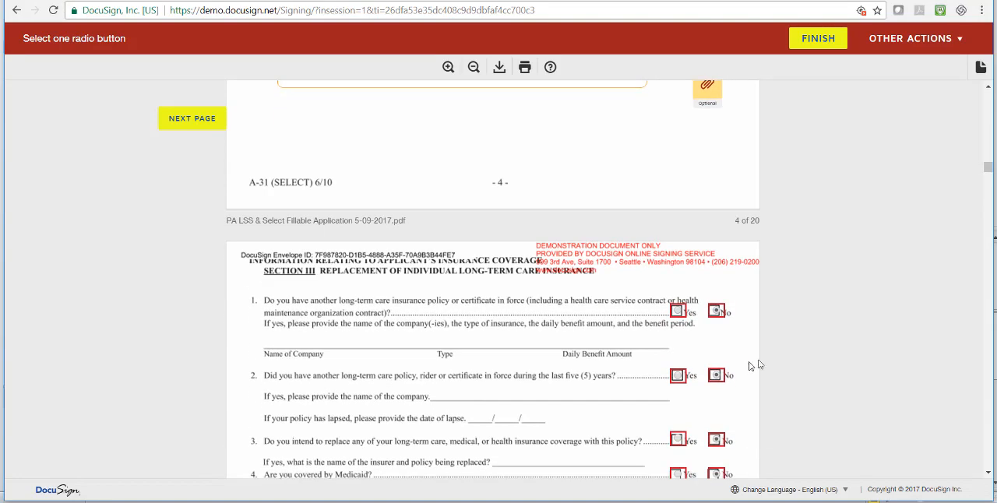
scroll(787, 352, down, 4)
scroll(787, 351, down, 6)
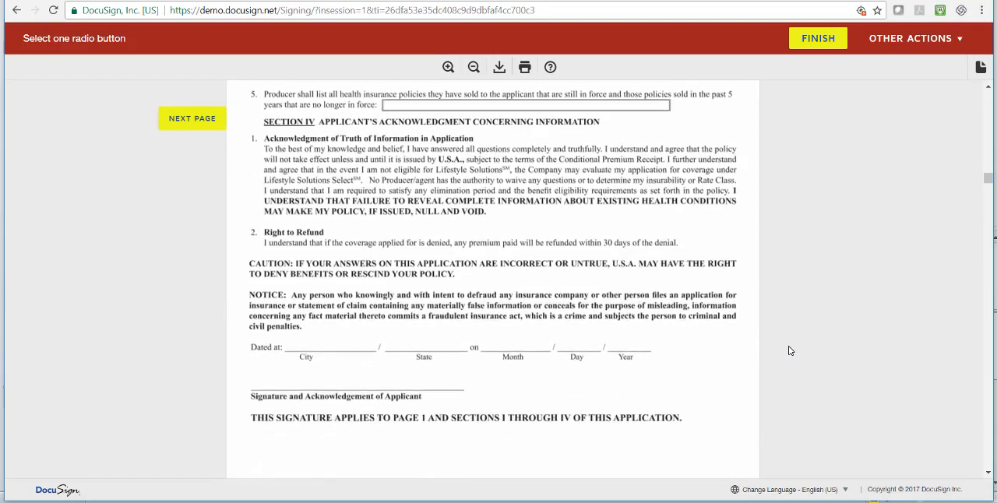
scroll(789, 350, down, 2)
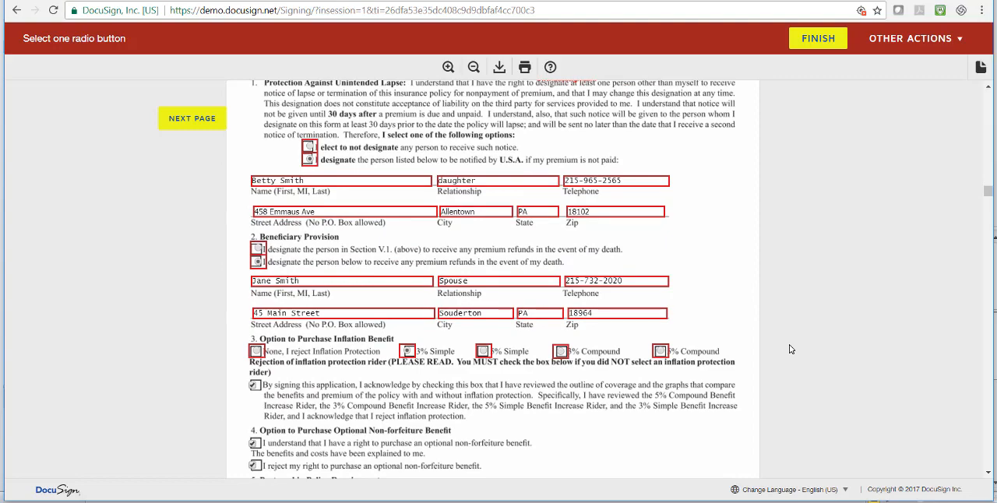
scroll(794, 341, down, 1)
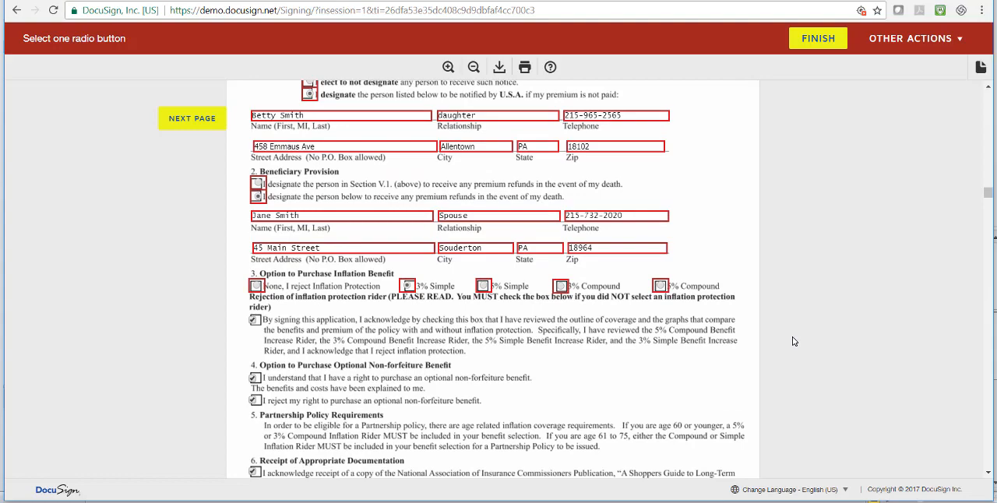
scroll(794, 341, down, 1)
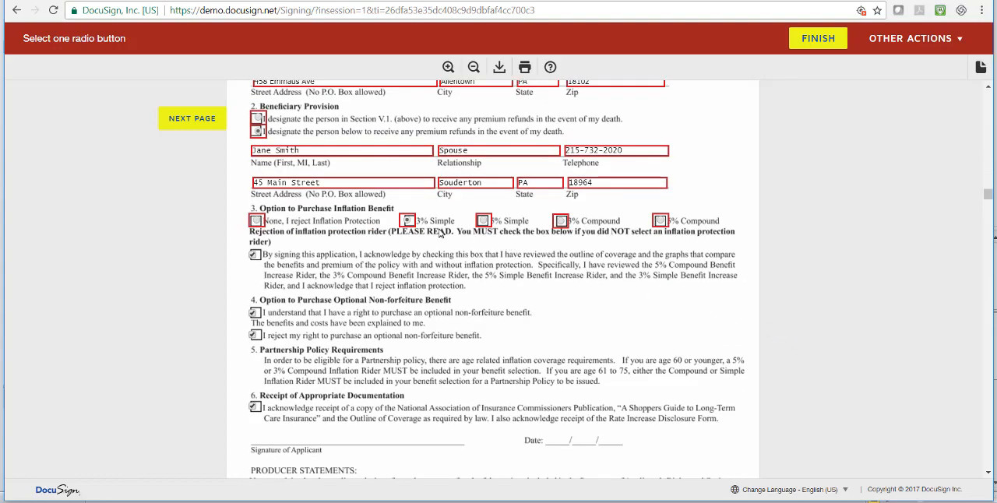
scroll(667, 276, down, 1)
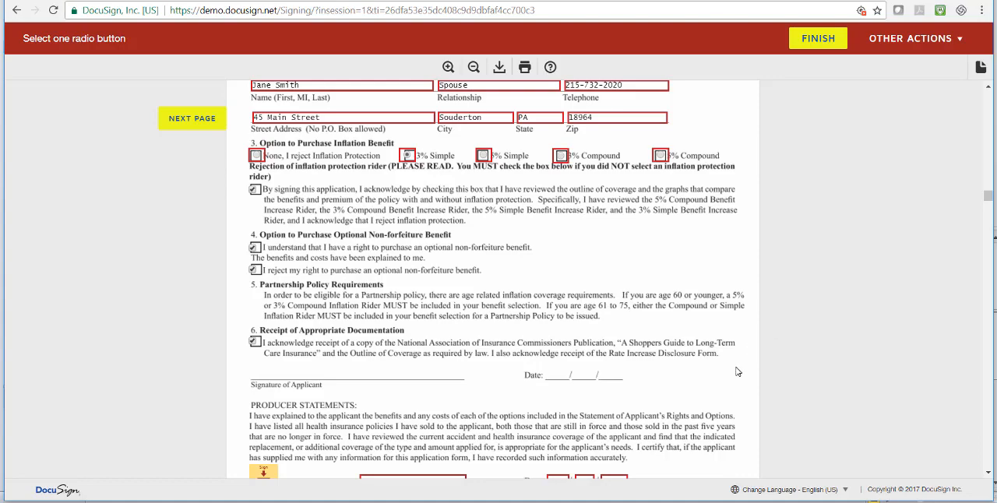
Sign the producer statements on page 6 and fill in the producer's telephone number
scroll(738, 370, down, 3)
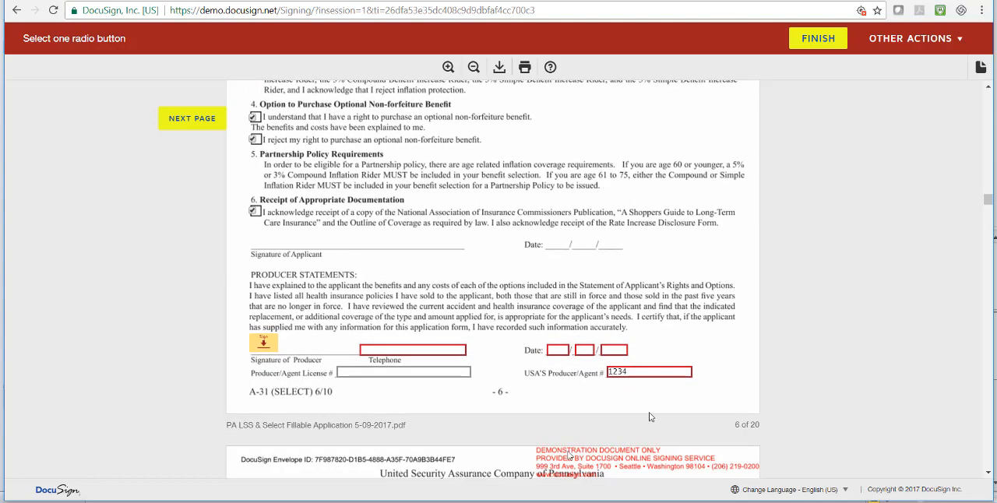
click(264, 345)
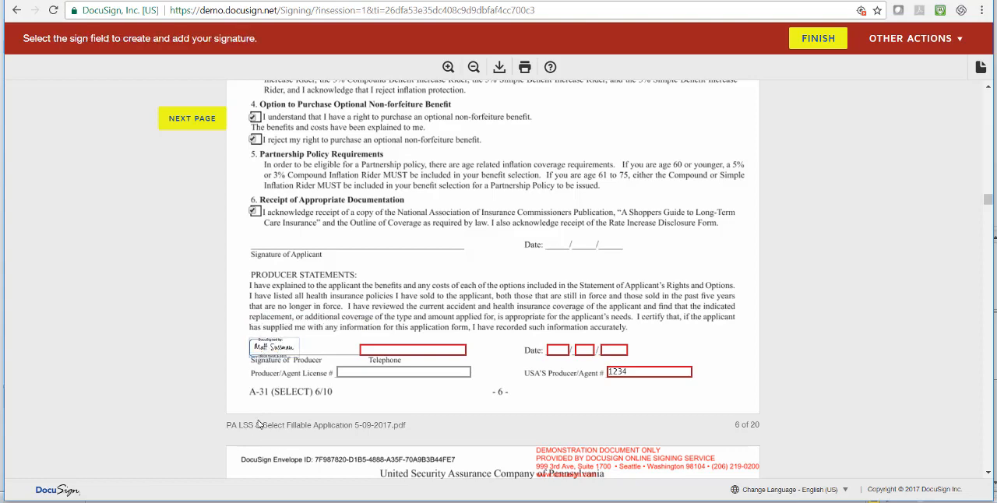
click(379, 351)
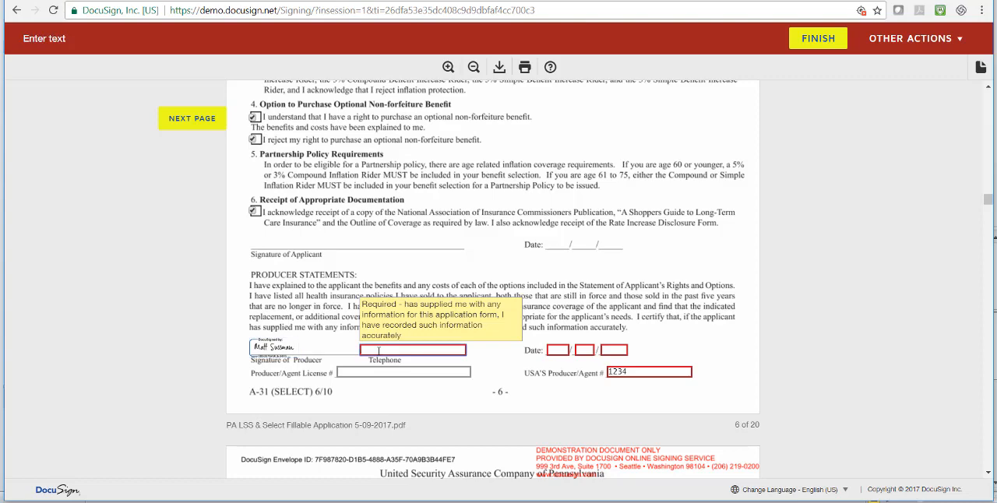
Date the producer's signature on page 6 as 07/06/2017 and fill in the producer/agent number
click(556, 350)
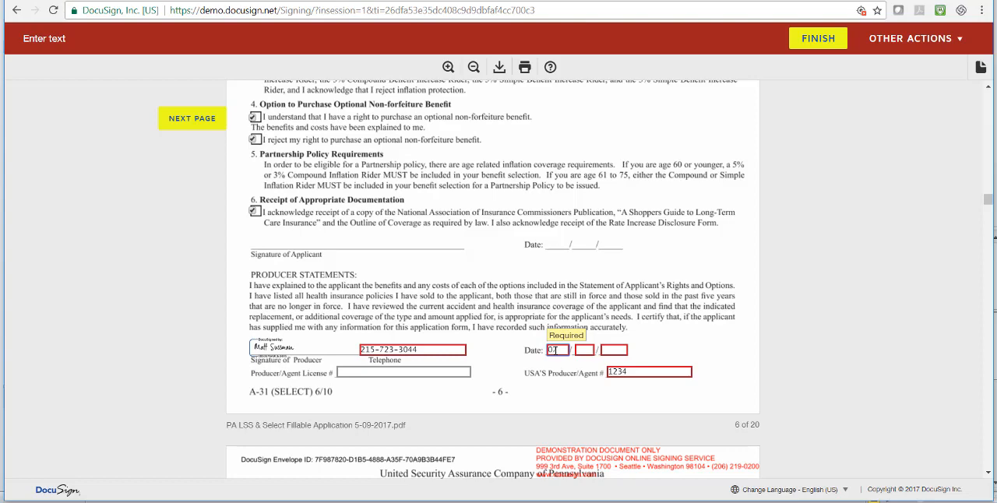
click(592, 351)
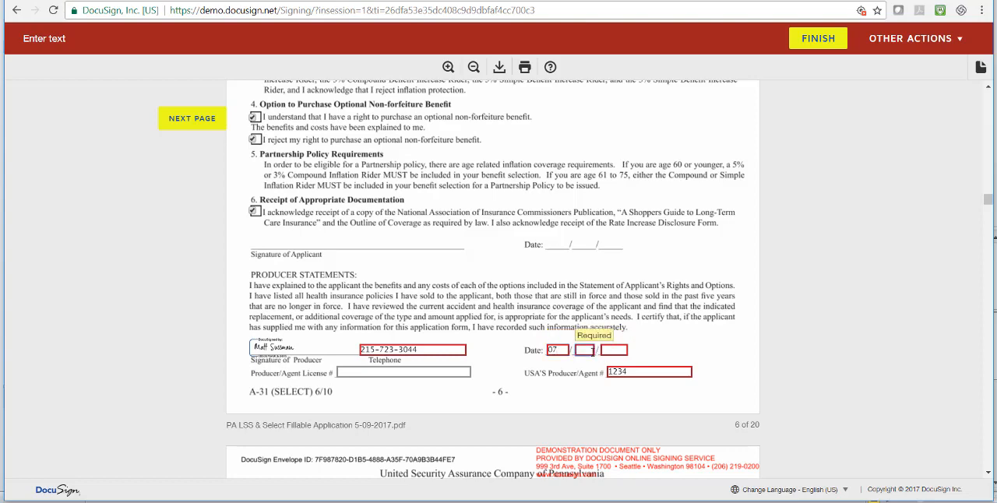
click(621, 351)
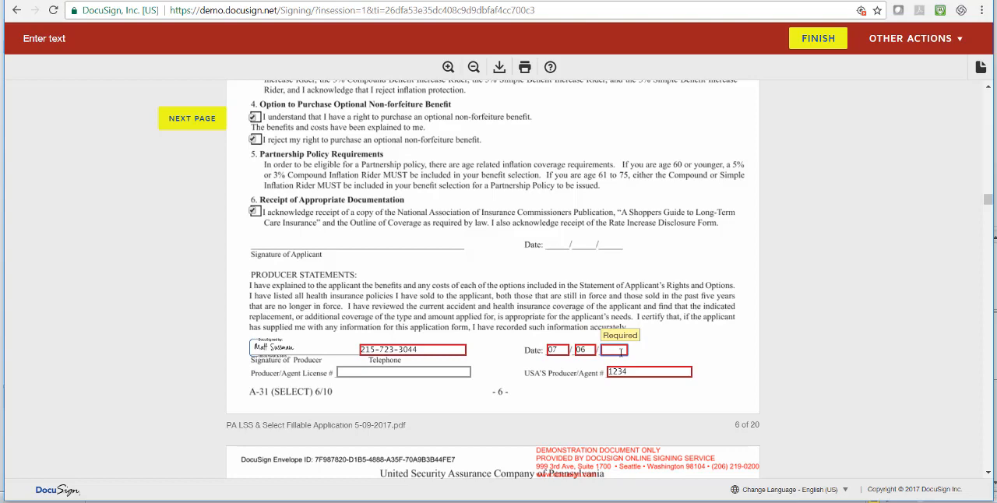
text(2017)
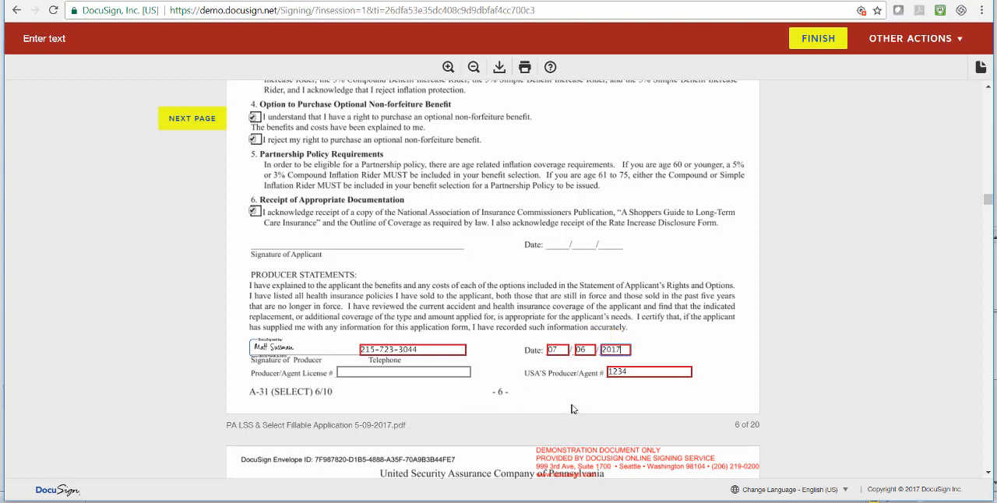
click(621, 376)
text(1234)
Try Credit Card as the premium payment method on page 8, and set it back to Bank Draft
scroll(615, 398, down, 5)
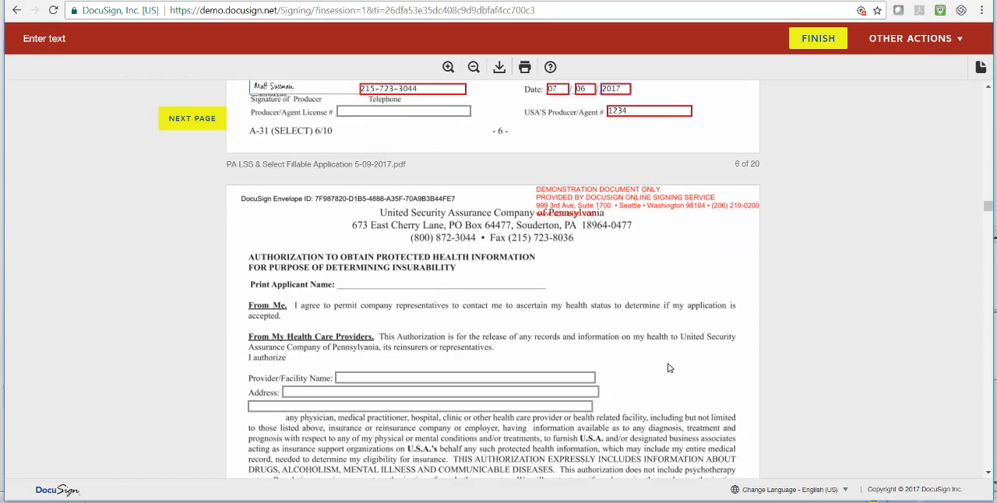
scroll(667, 368, down, 5)
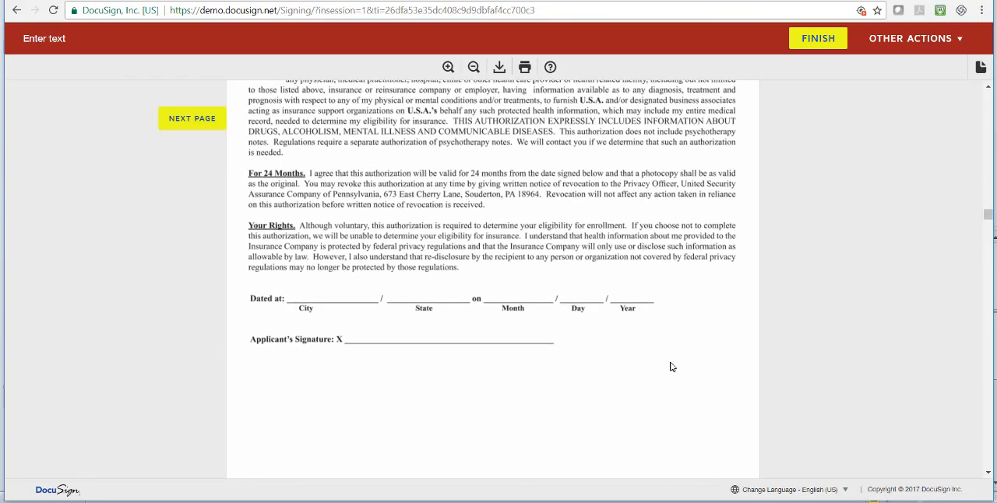
scroll(672, 366, down, 6)
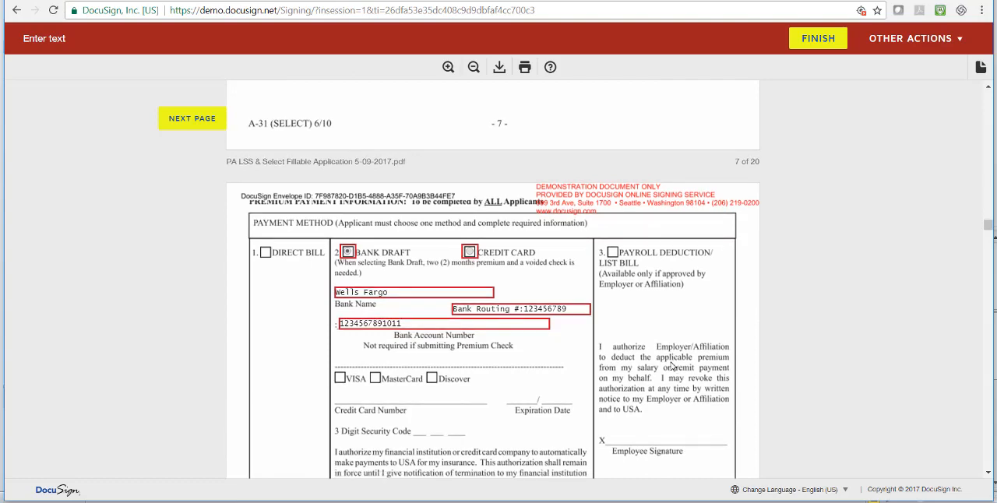
scroll(671, 366, down, 2)
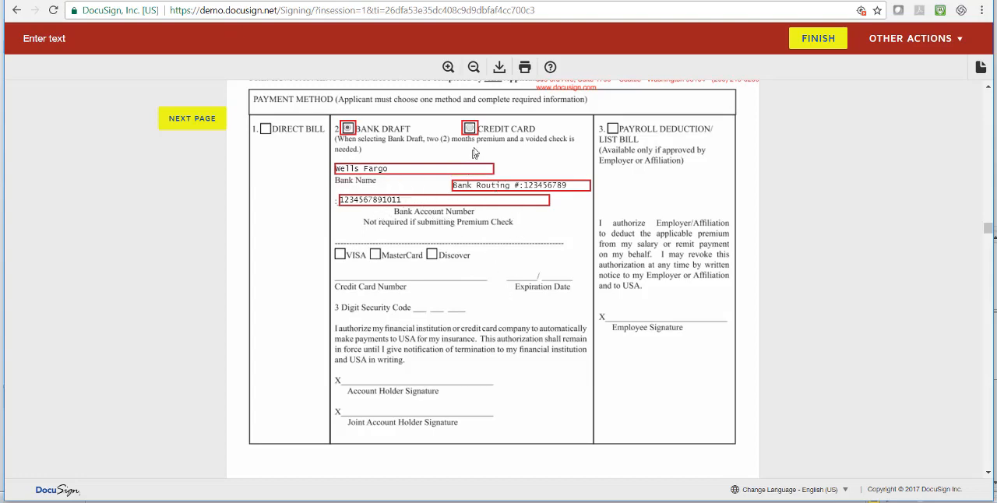
click(470, 127)
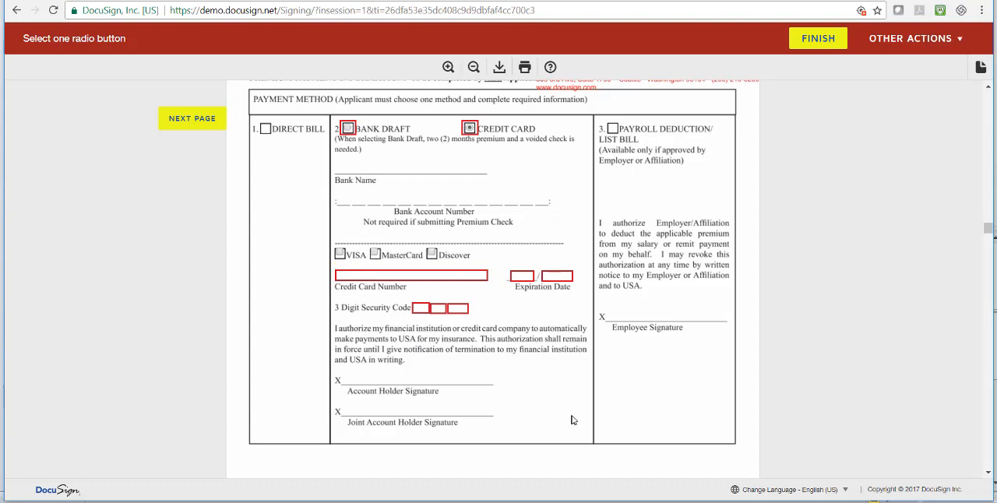
click(347, 128)
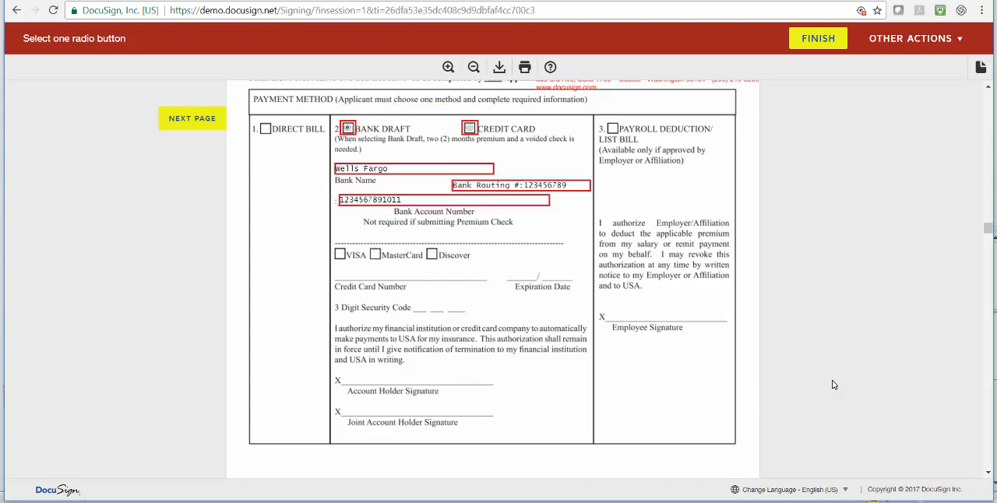
Enter 3758.50 as the sum received on the conditional premium receipt and sign both the administrator's and applicant's copies as the agent
scroll(772, 364, down, 10)
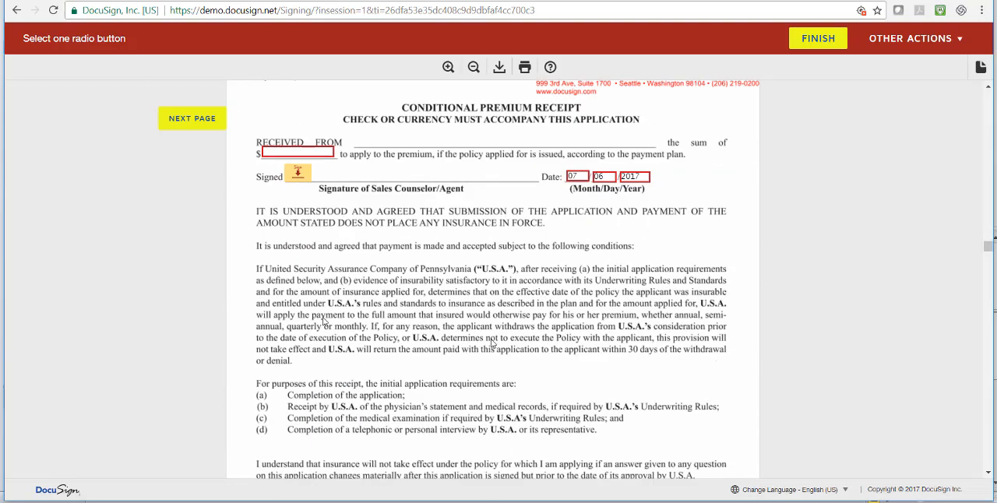
click(301, 151)
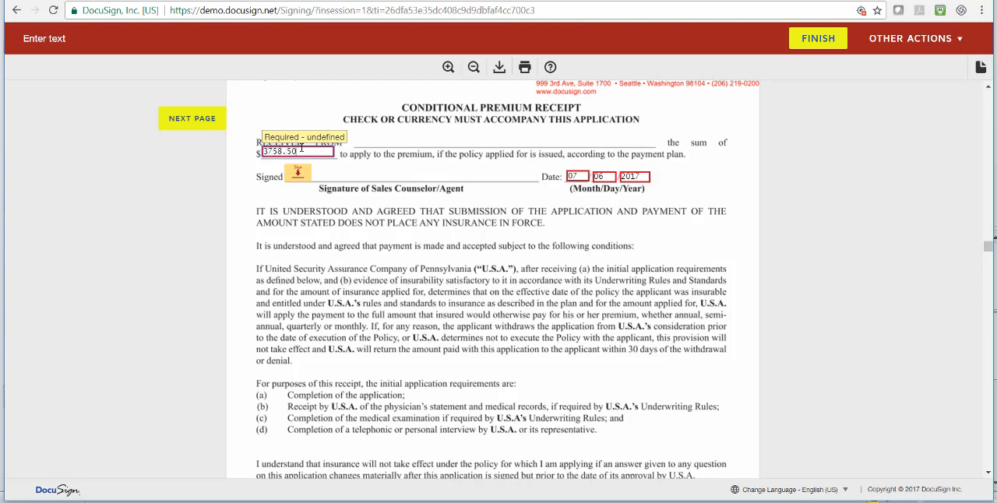
click(298, 173)
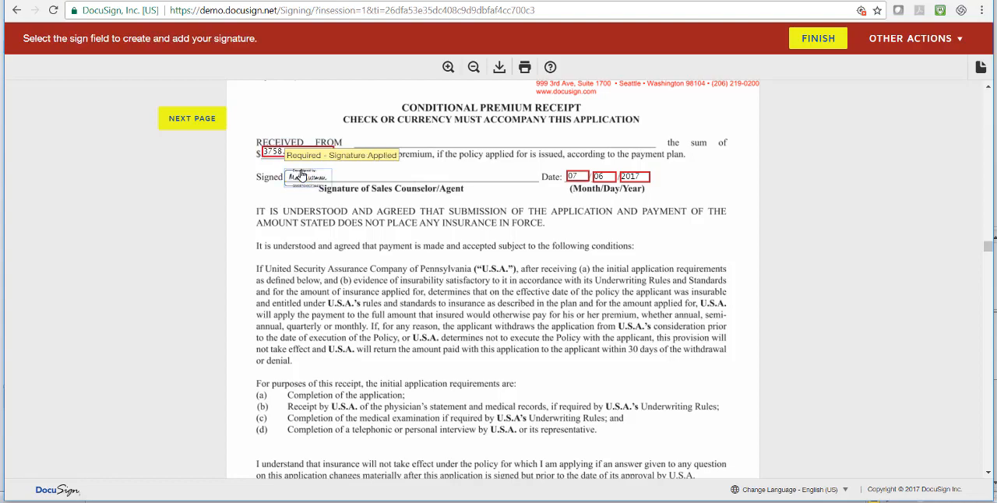
scroll(598, 211, down, 5)
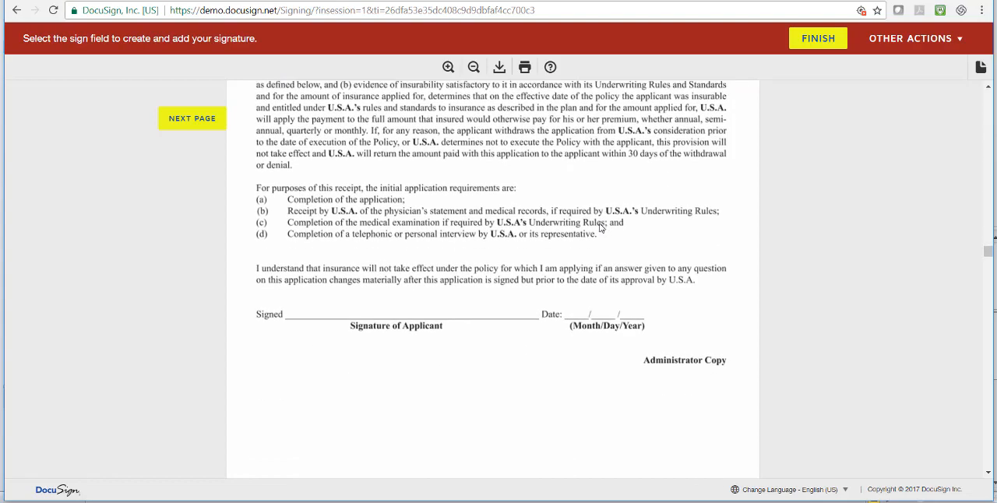
scroll(598, 233, down, 4)
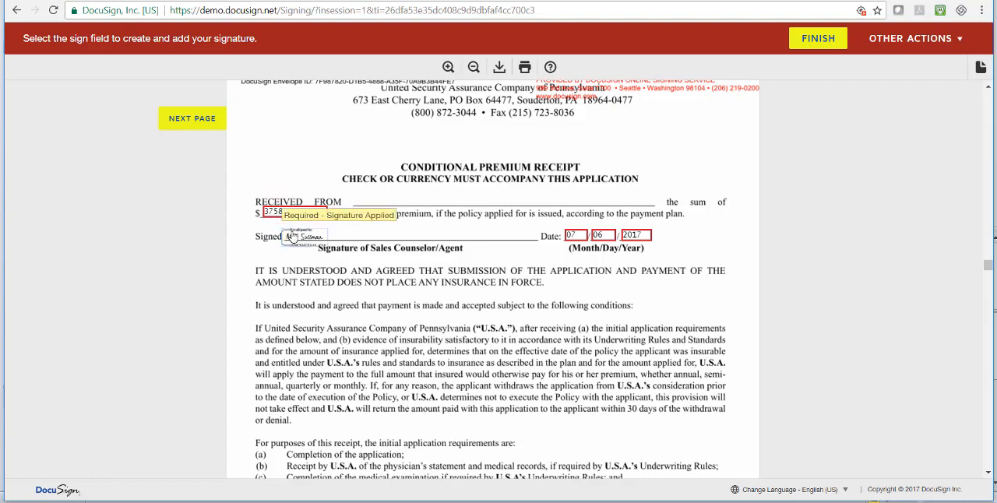
click(295, 233)
Look through the care partner statement, financial non-disclosure authorization, rate increase disclosure and pre-purchase information on pages 11 to 15
scroll(510, 299, down, 9)
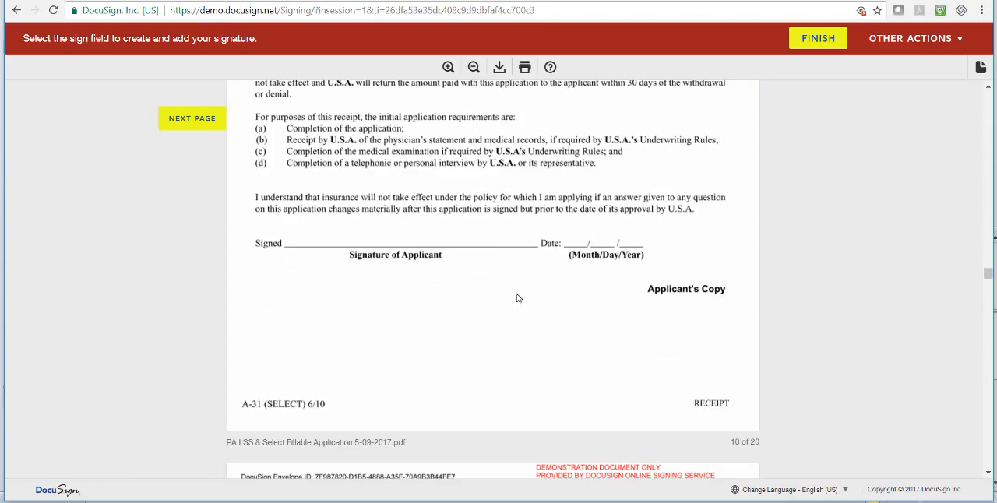
scroll(518, 298, down, 8)
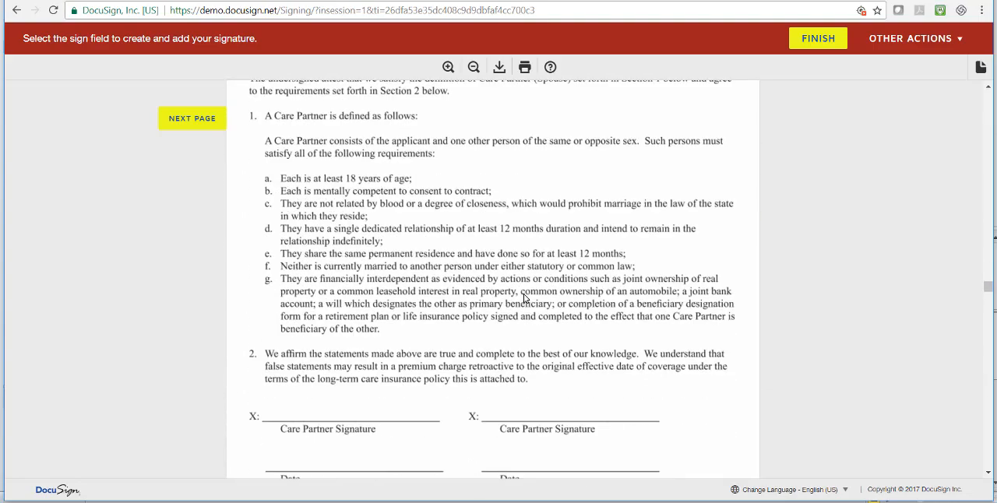
scroll(525, 298, down, 7)
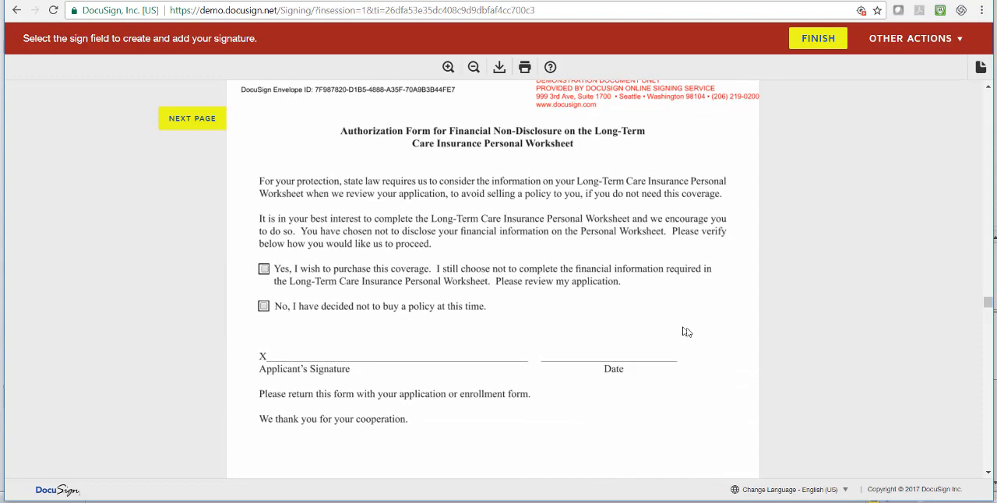
scroll(683, 330, down, 9)
scroll(481, 321, down, 13)
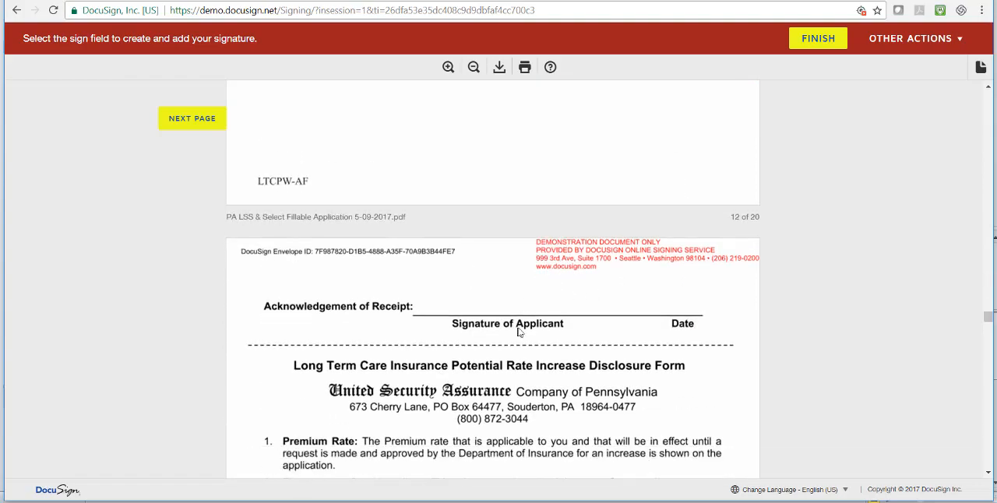
scroll(519, 333, down, 20)
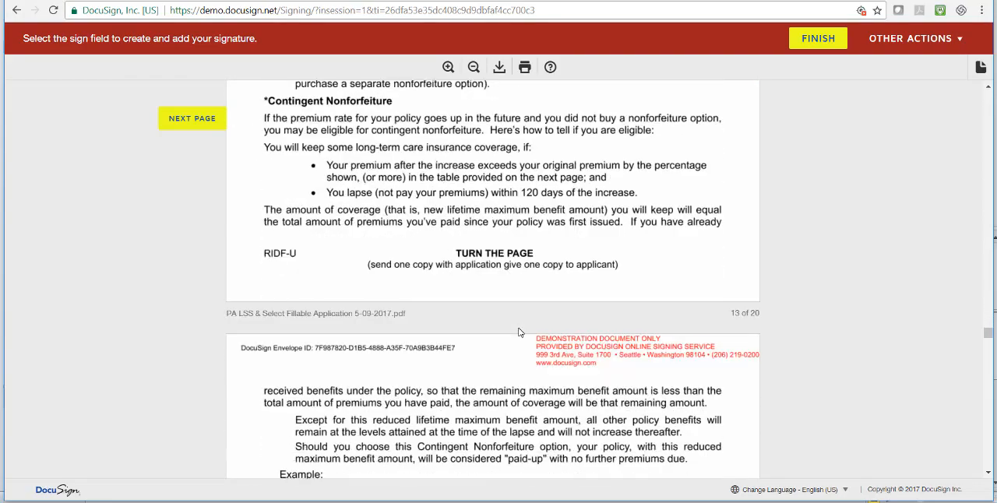
scroll(521, 333, down, 20)
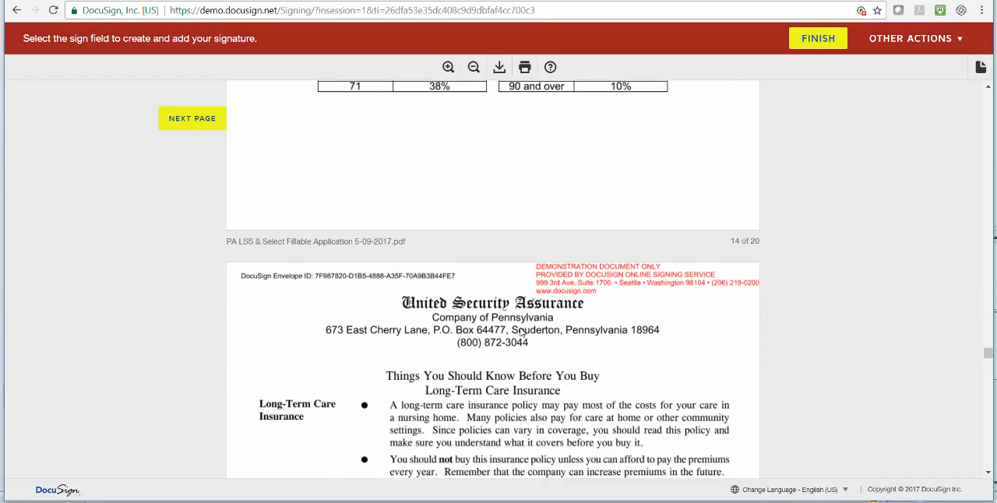
Review the personal worksheet's premium, income, inflation protection, elimination period, savings and disclosure answers on pages 16 and 17, through the agent's signature area
scroll(523, 330, down, 10)
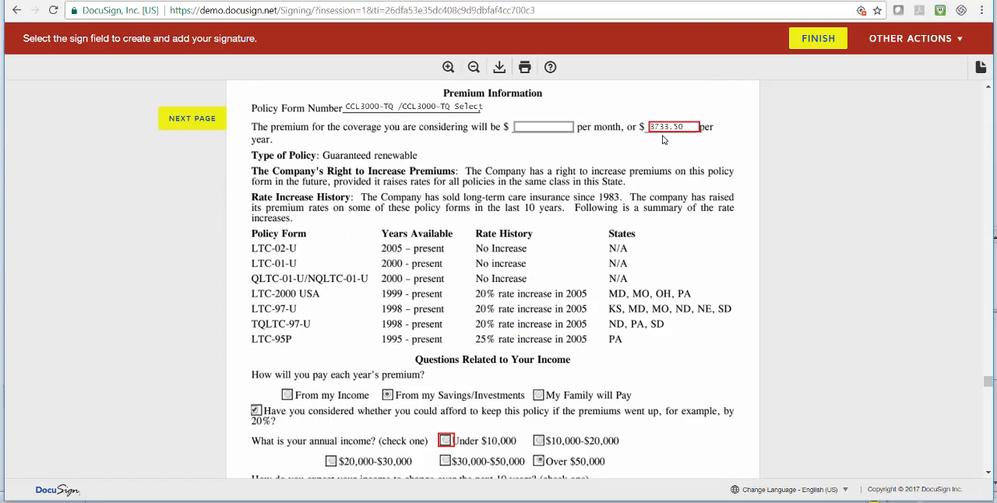
scroll(685, 232, down, 5)
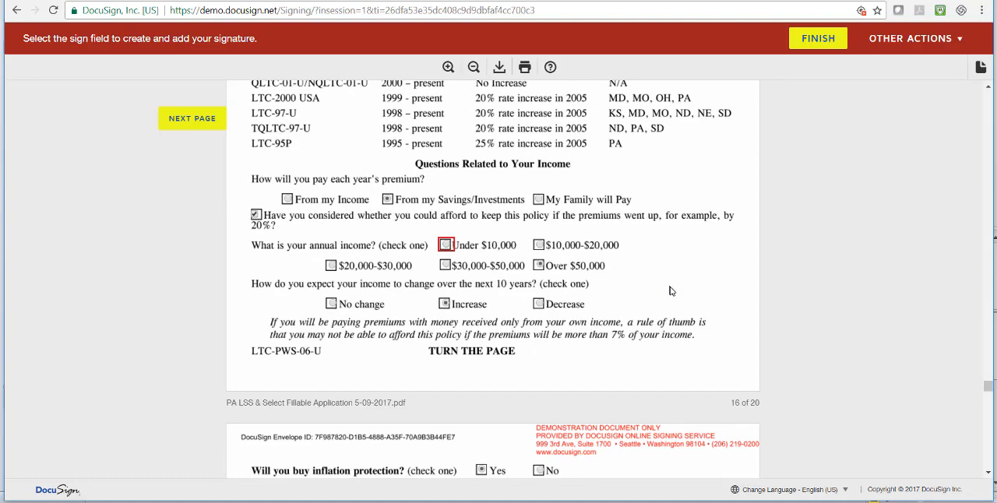
scroll(678, 291, down, 7)
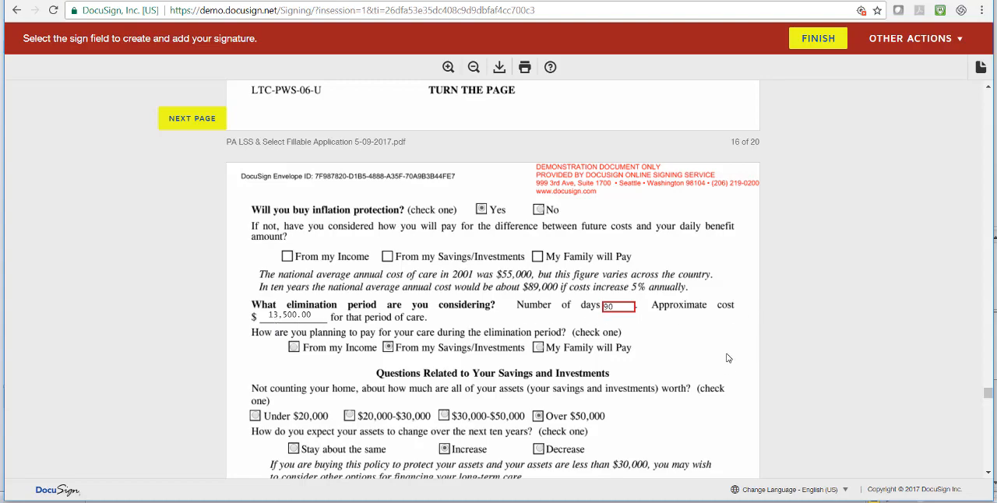
scroll(726, 358, down, 2)
scroll(728, 358, down, 3)
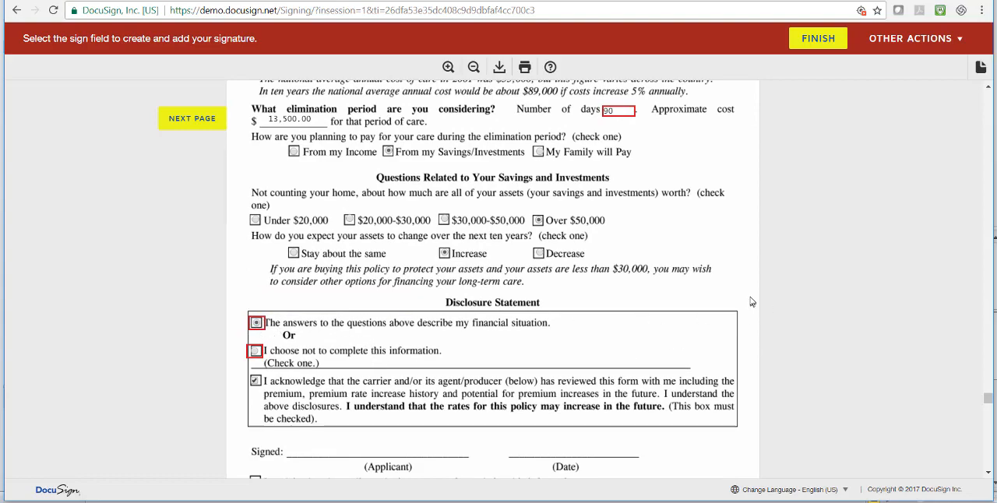
scroll(752, 301, down, 2)
scroll(747, 304, down, 2)
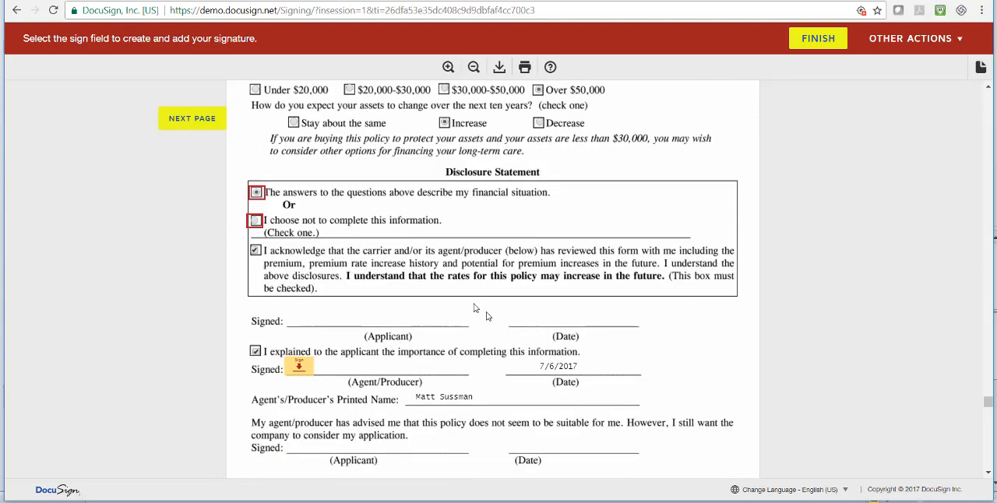
Sign the personal worksheet's disclosure statement on page 17 as the agent/producer
click(298, 366)
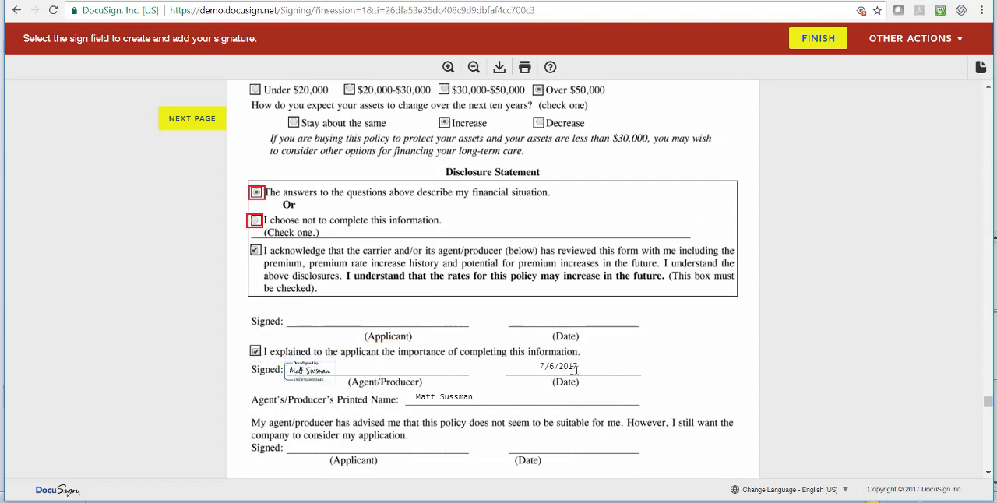
scroll(659, 376, down, 3)
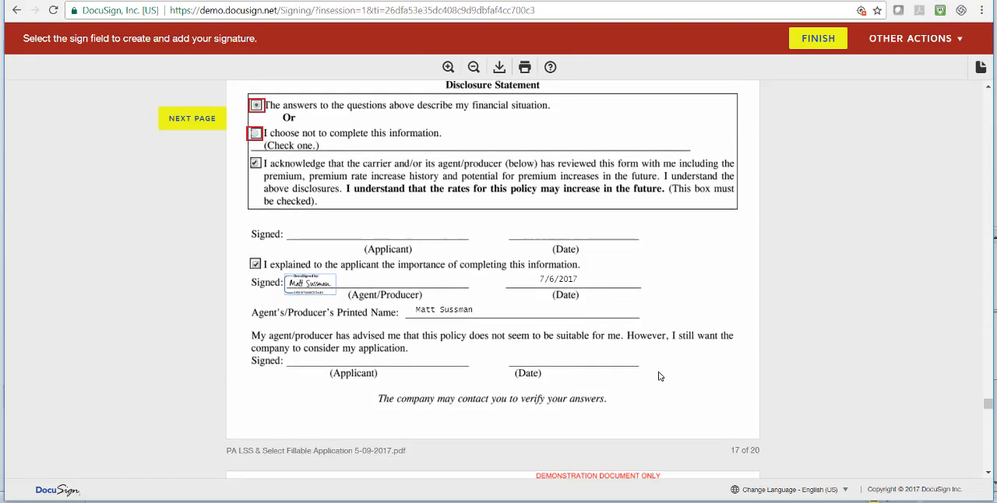
scroll(659, 376, down, 1)
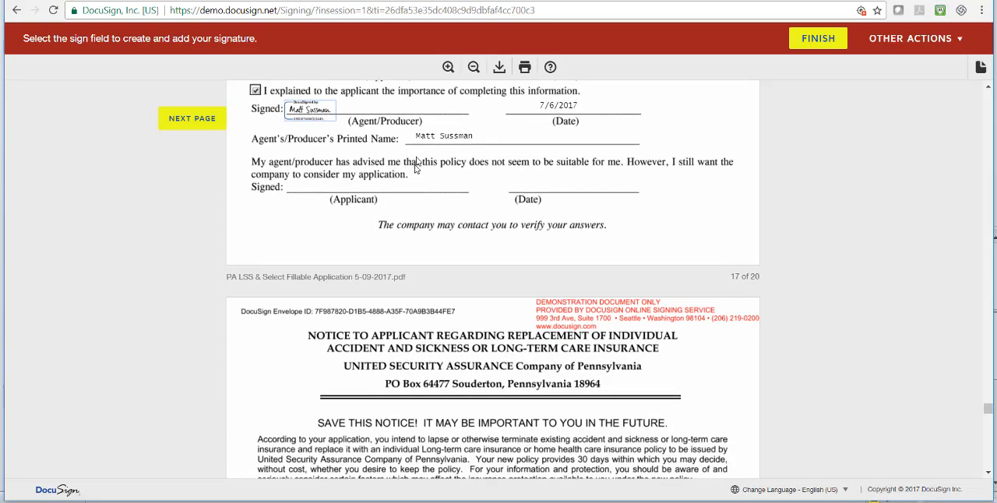
Look through the replacement notice and the Long Term Care Comparison Form on pages 18 to 20, including the form's coverage questions and signature lines
scroll(526, 327, down, 7)
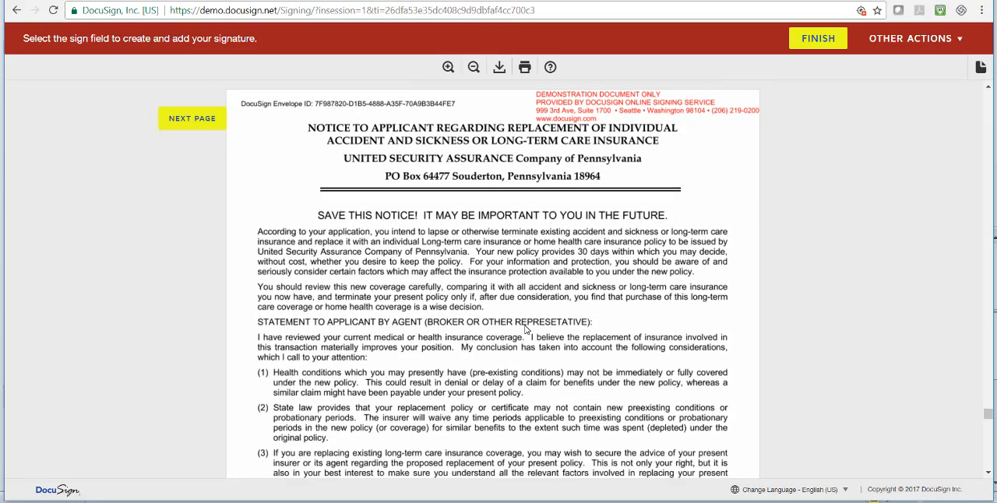
scroll(527, 327, down, 9)
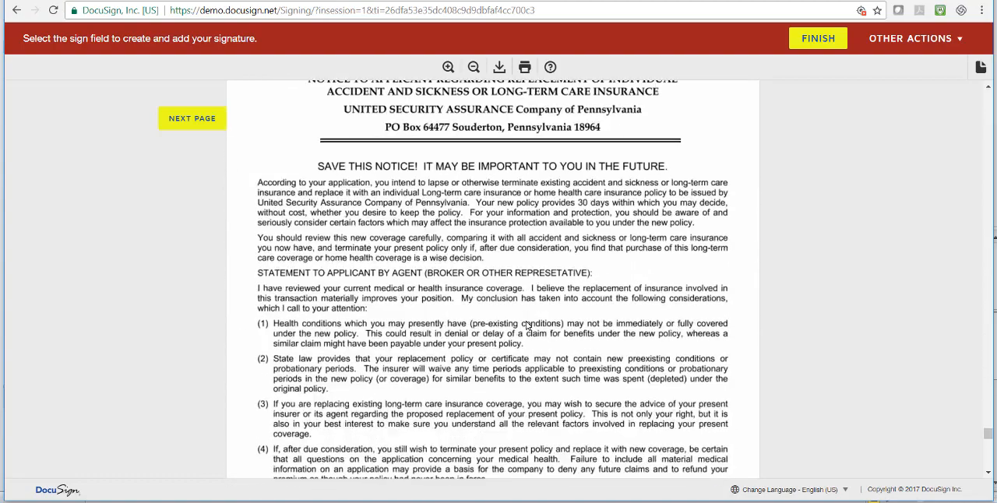
scroll(527, 325, down, 8)
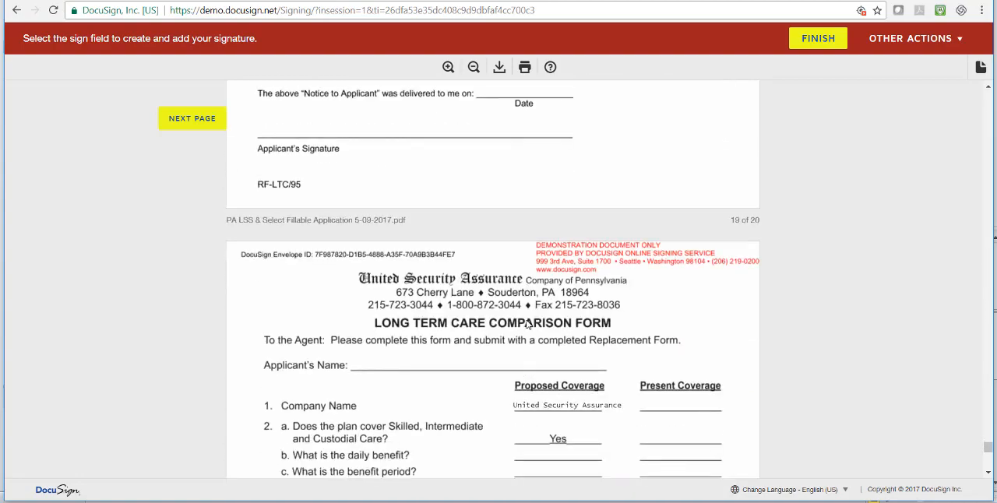
scroll(527, 324, down, 1)
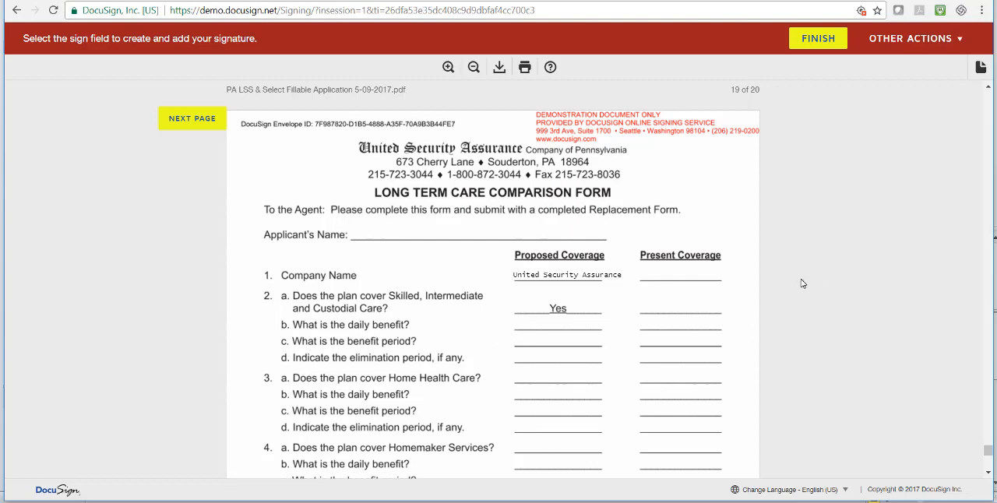
scroll(739, 229, down, 1)
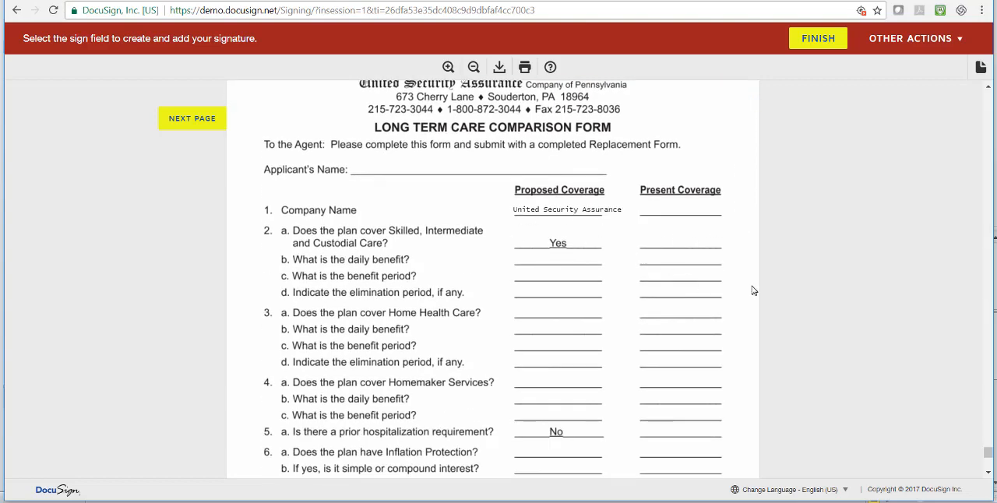
scroll(749, 264, down, 1)
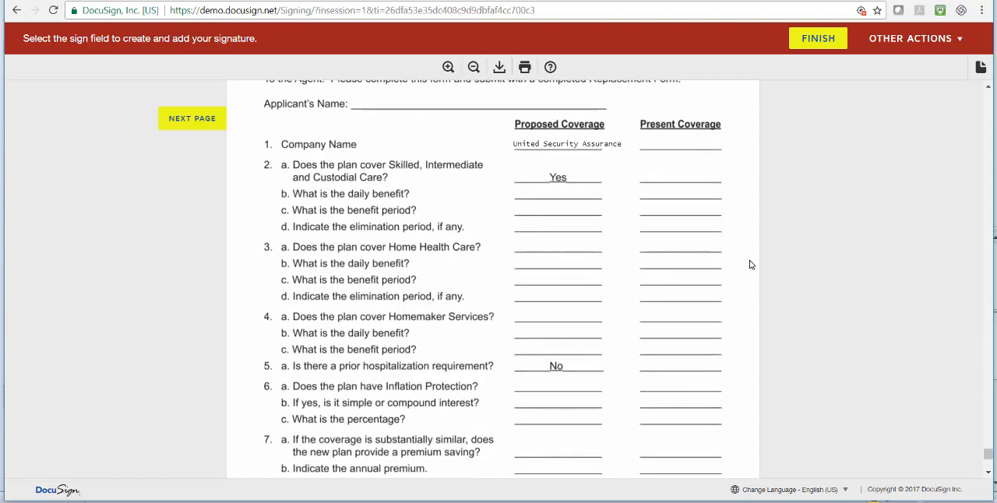
scroll(751, 264, down, 3)
scroll(753, 265, down, 1)
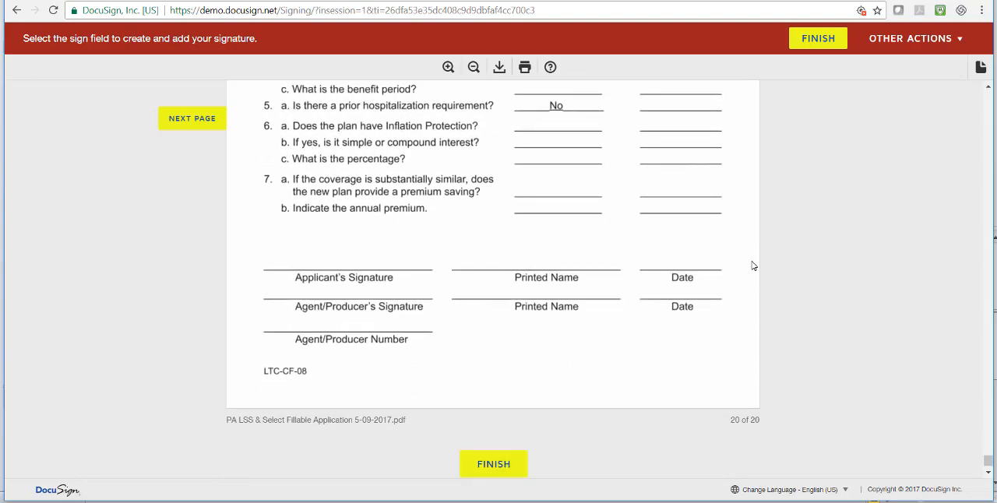
scroll(754, 264, up, 2)
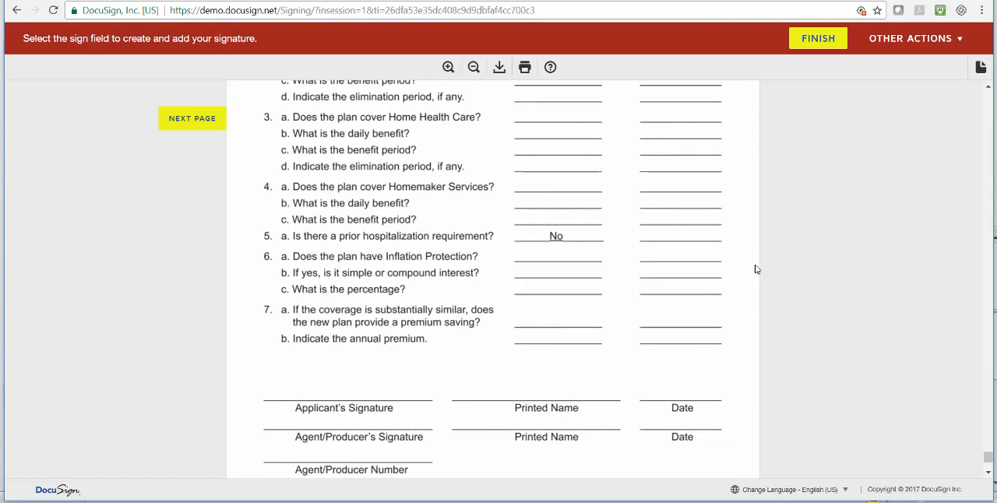
scroll(755, 268, up, 1)
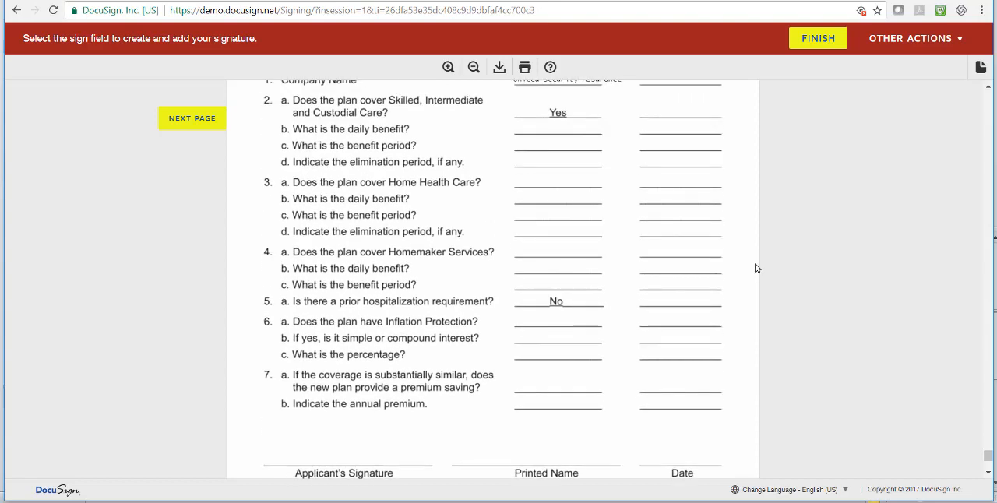
scroll(755, 266, up, 1)
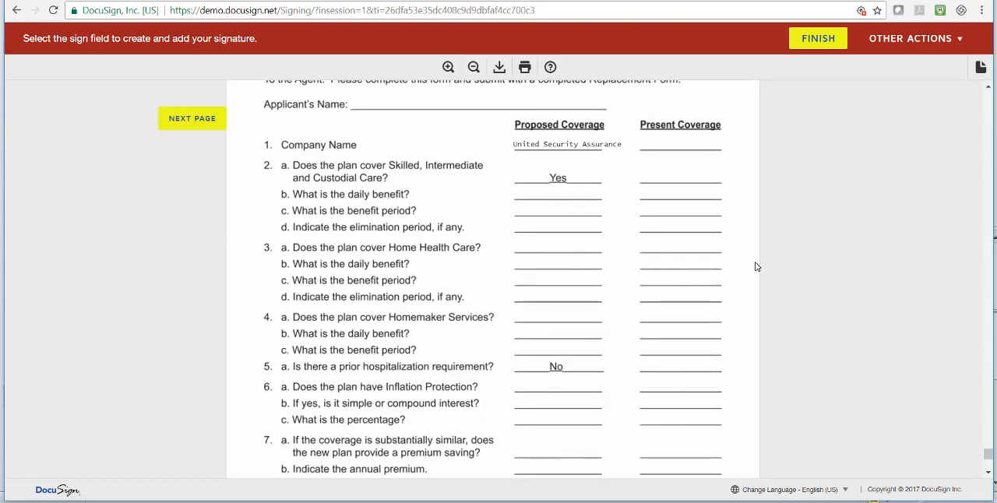
scroll(755, 267, down, 5)
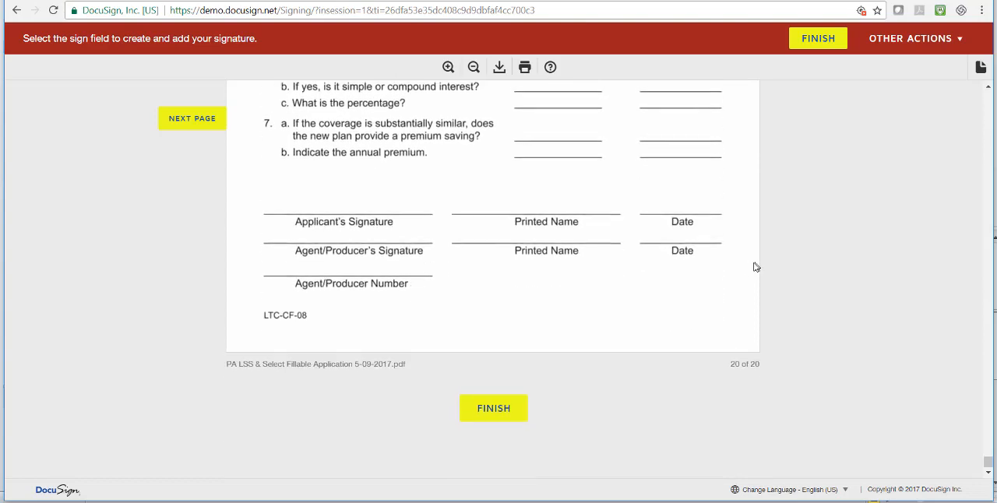
Answer No to the missed Non-Forfeiture Benefit Rider, platelet disorder and emphysema questions, and finish the producer's signing
click(494, 410)
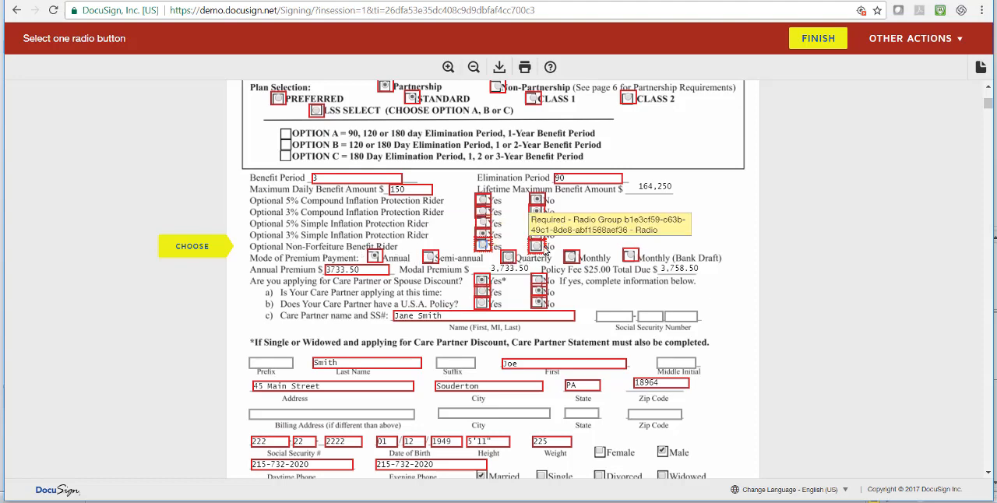
click(537, 247)
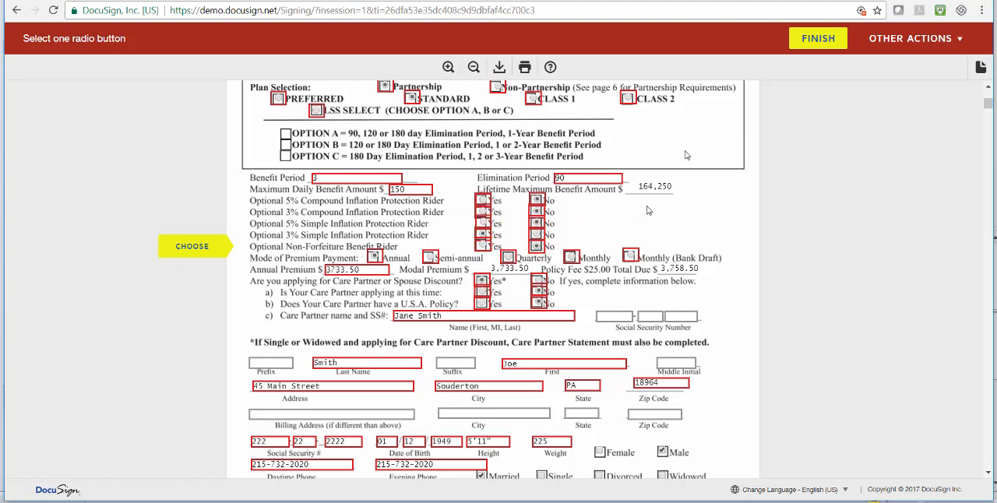
click(817, 41)
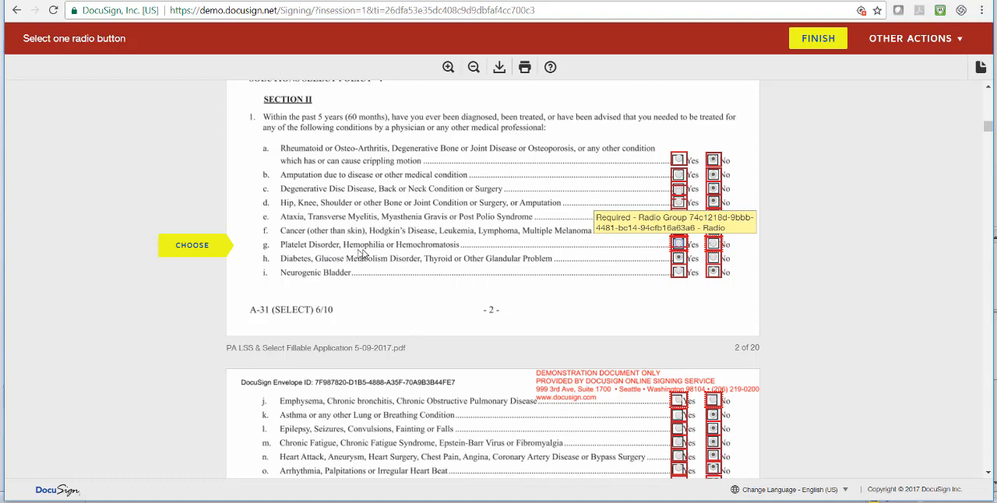
click(714, 244)
click(802, 41)
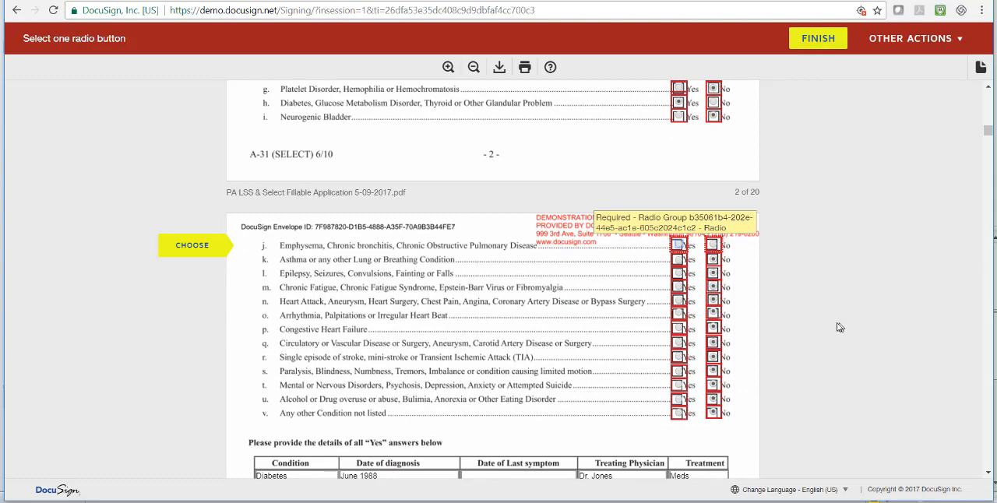
click(713, 245)
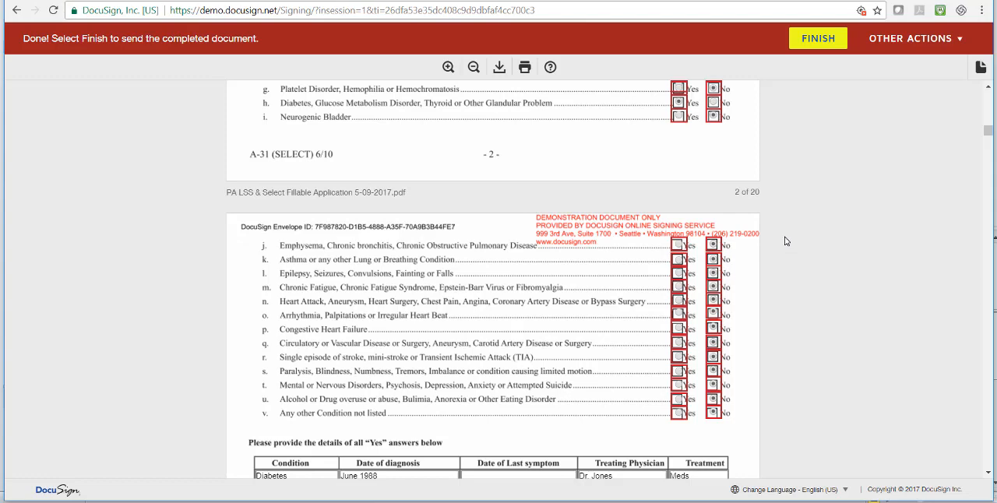
click(813, 43)
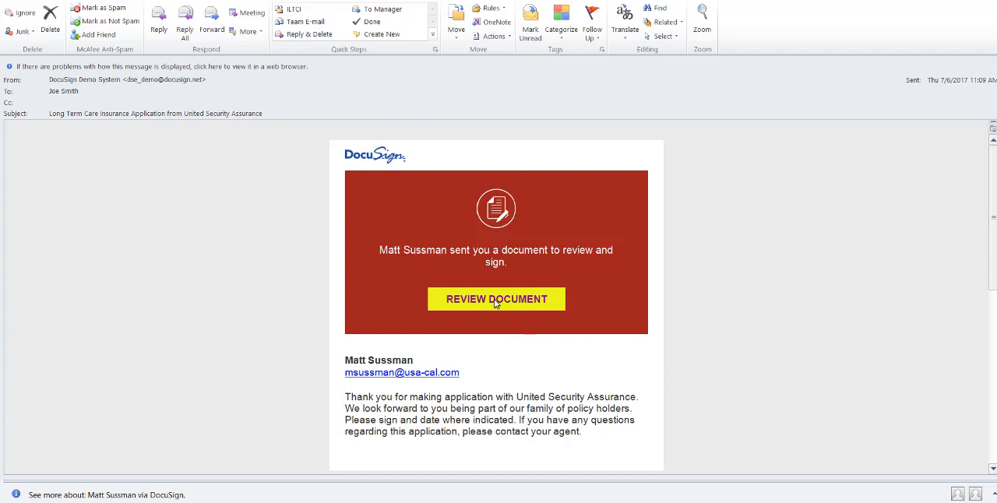
Open the document from the applicant's DocuSign e-mail, agree to use electronic records and signatures, and continue, dismissing the location notice
click(495, 301)
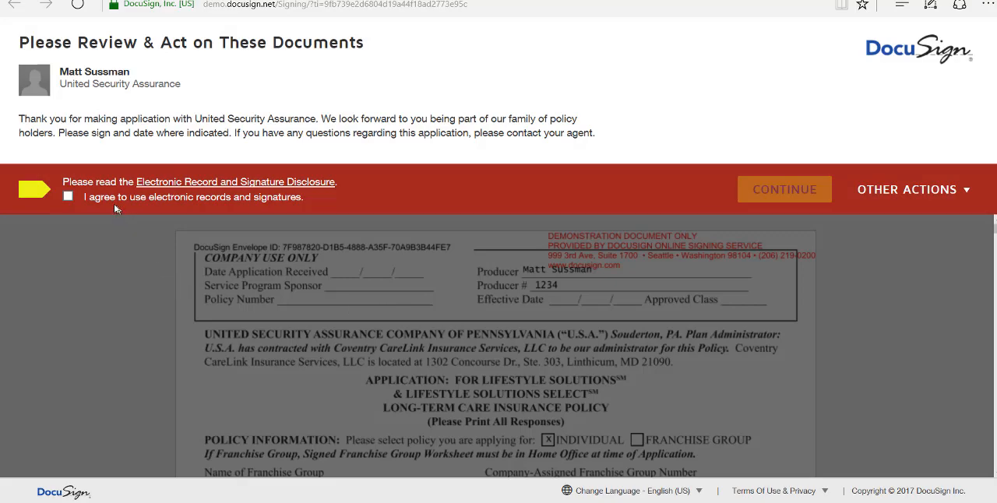
click(68, 197)
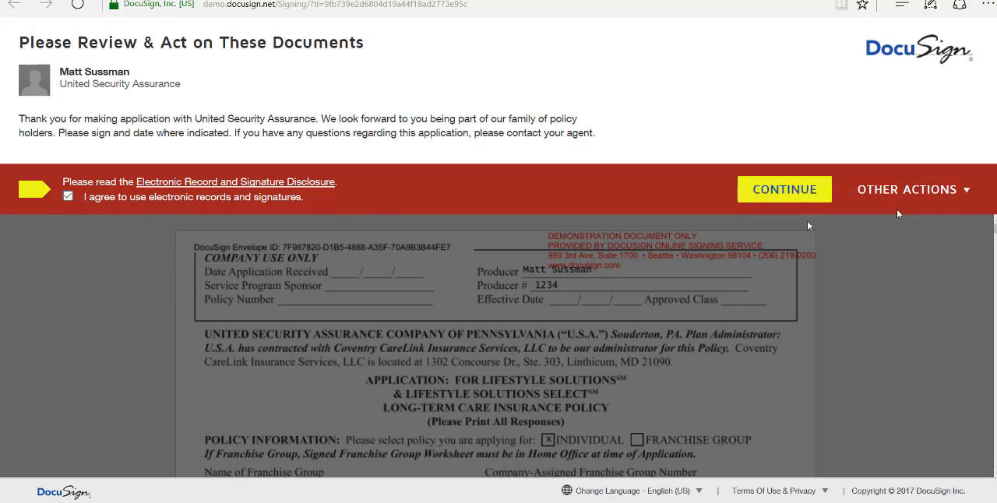
click(784, 190)
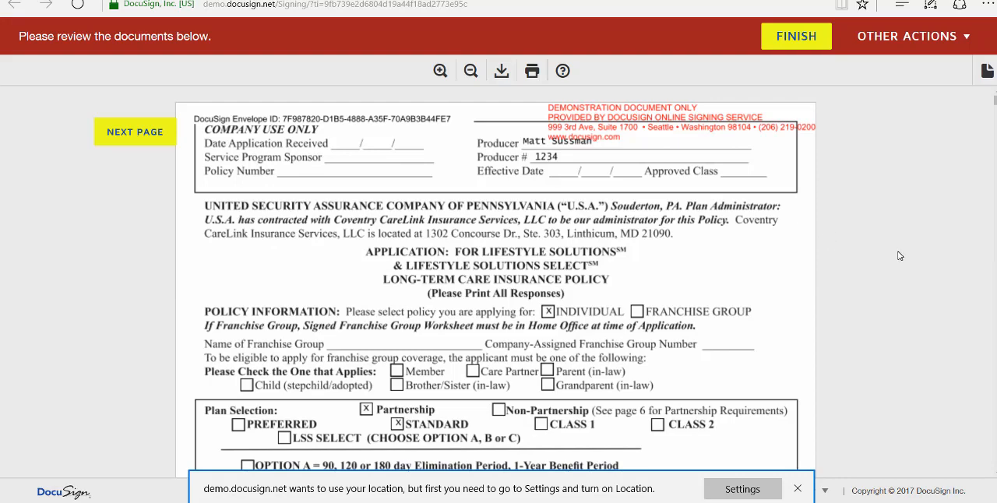
click(798, 489)
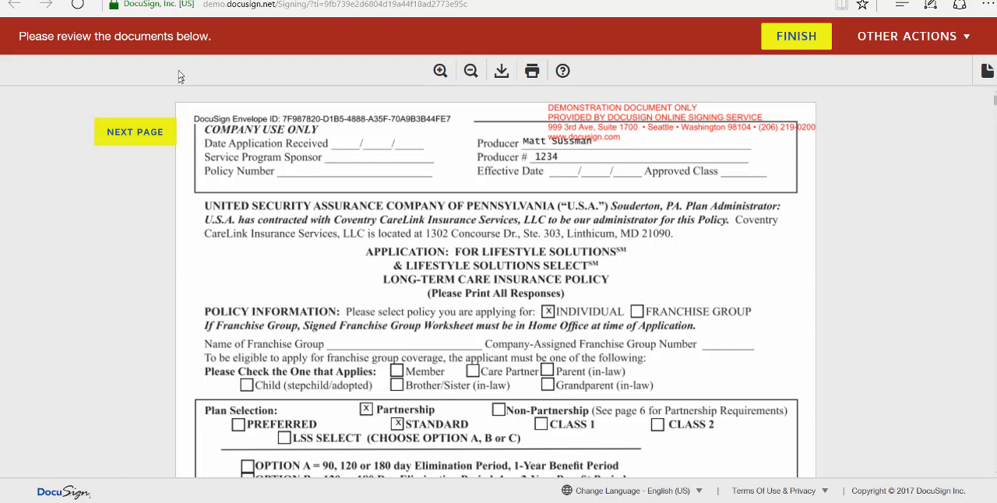
Review the completed application as the applicant, from the policy information and medical history through the applicant's acknowledgement and signature area
click(121, 131)
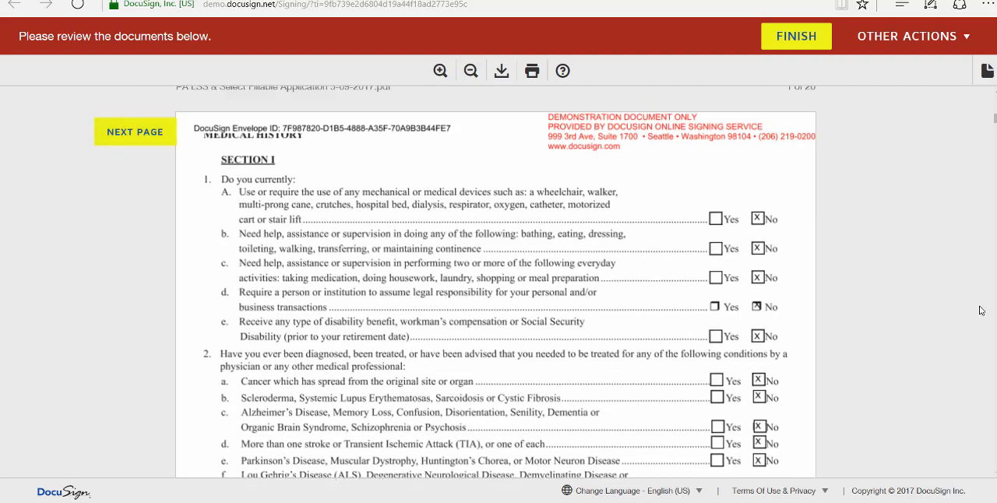
scroll(983, 308, up, 4)
scroll(982, 307, up, 6)
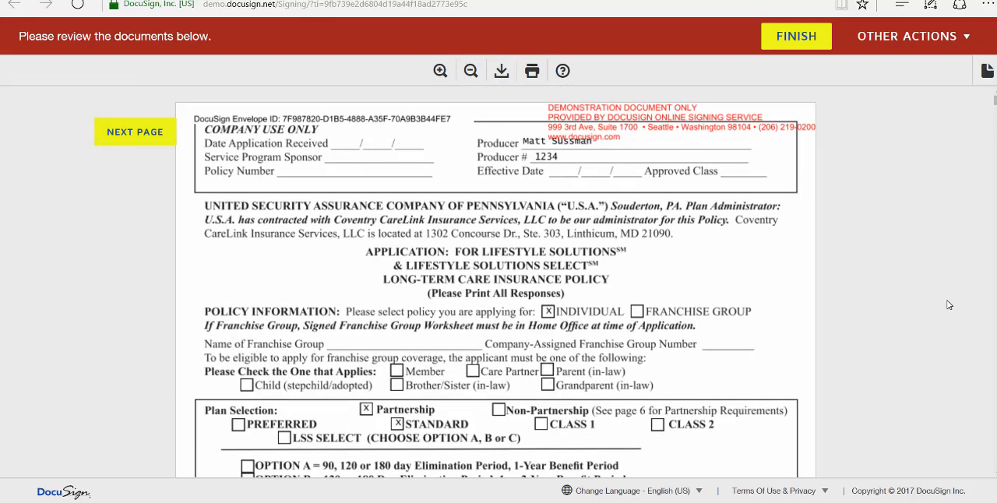
scroll(946, 303, down, 2)
scroll(948, 292, down, 10)
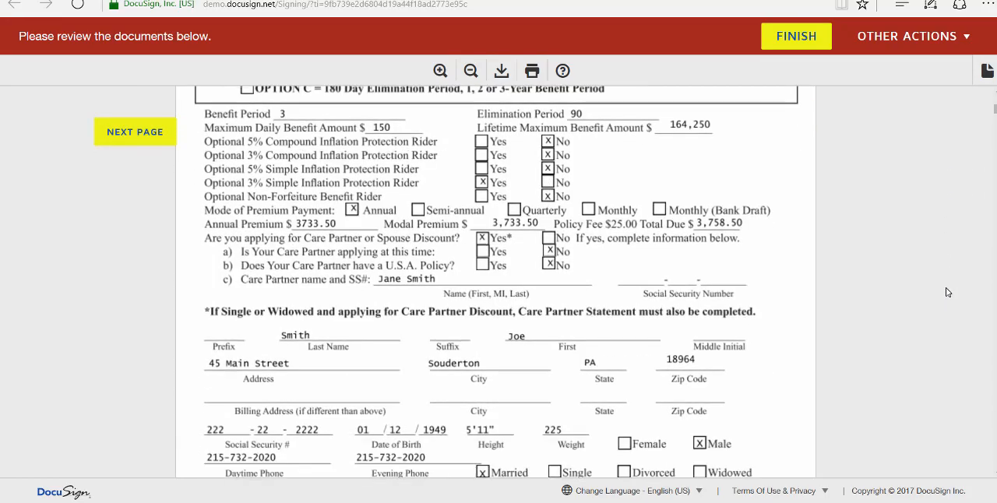
scroll(948, 300, down, 10)
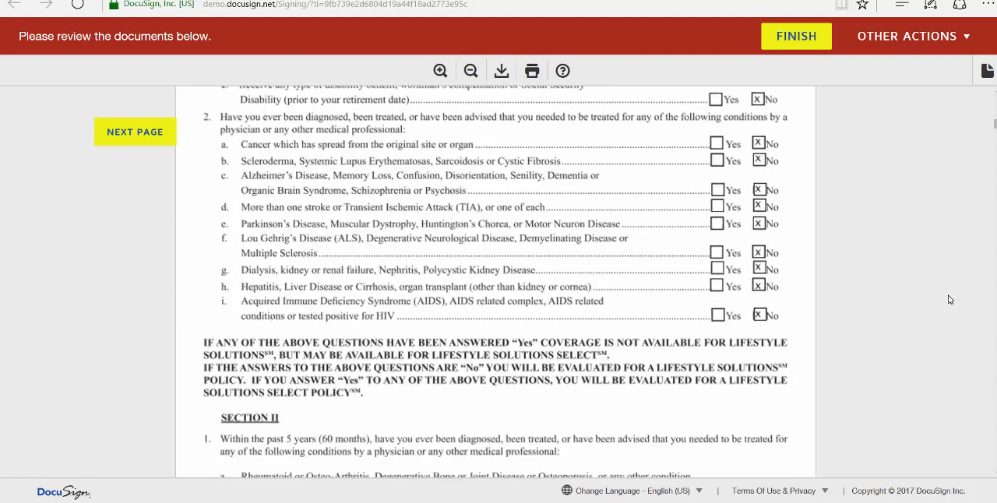
scroll(949, 299, down, 10)
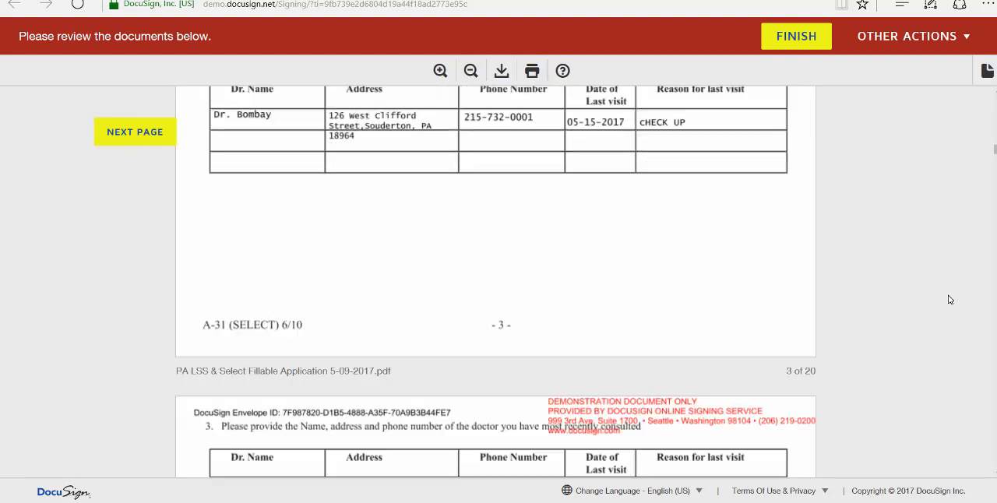
scroll(948, 299, down, 10)
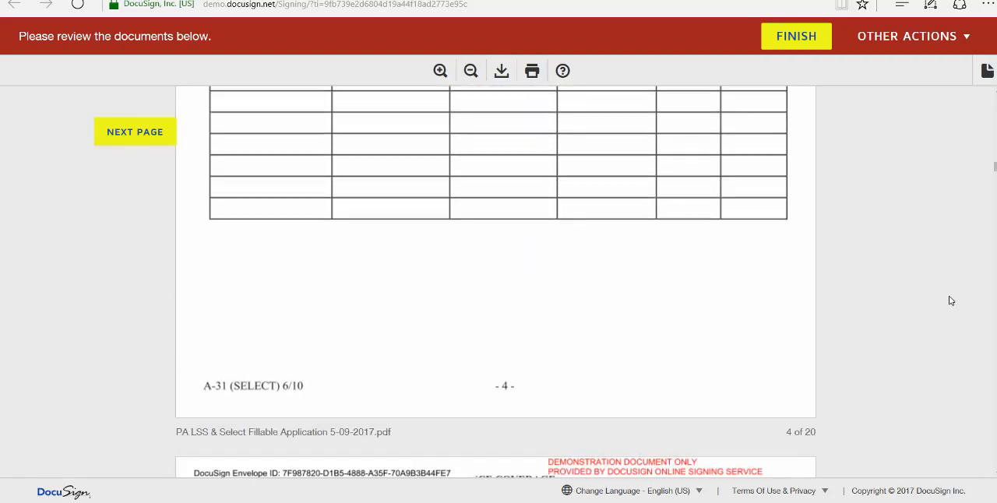
scroll(949, 301, down, 5)
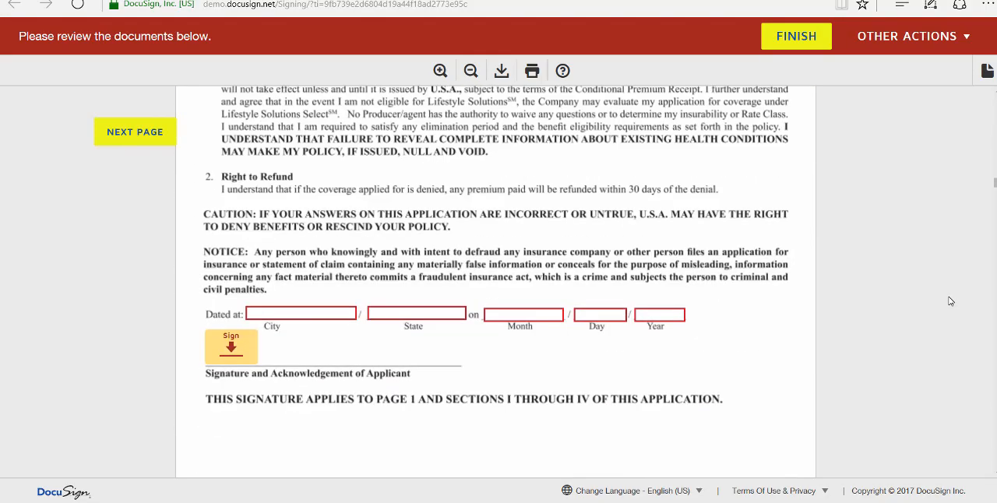
Date the applicant's acknowledgement at Souderton, PA, on July 06, 2017, and start its signature
click(332, 314)
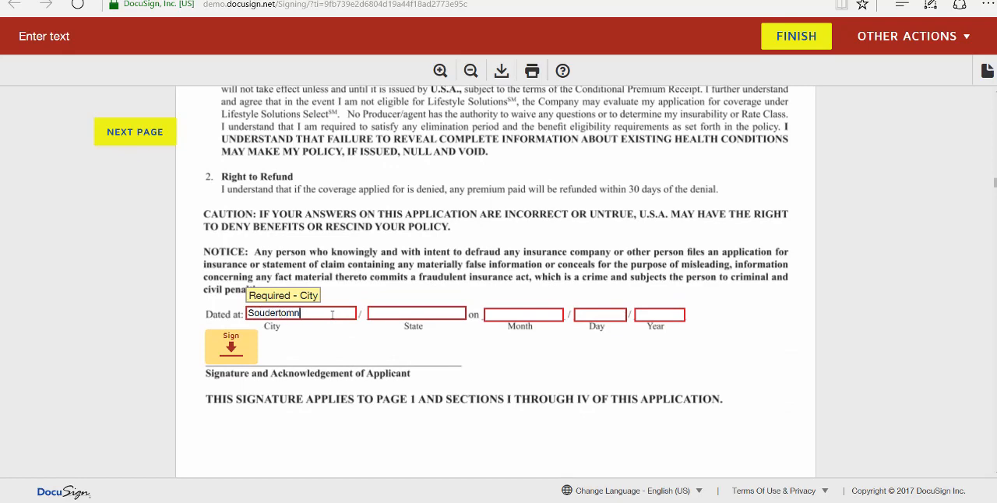
key(Tab)
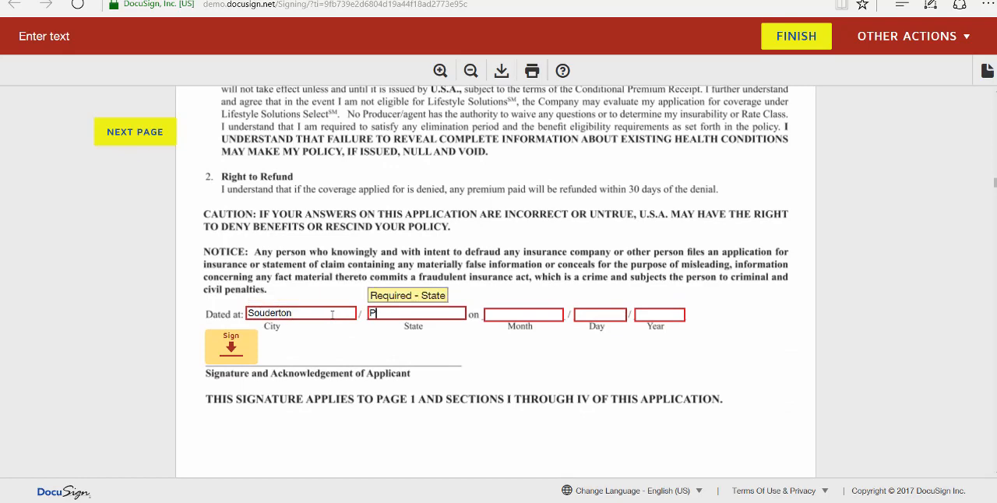
key(Tab)
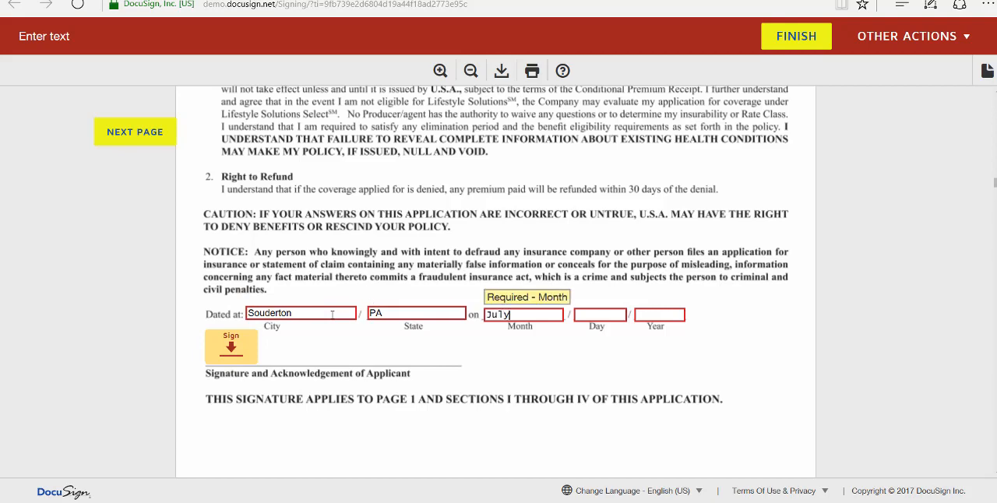
key(Tab)
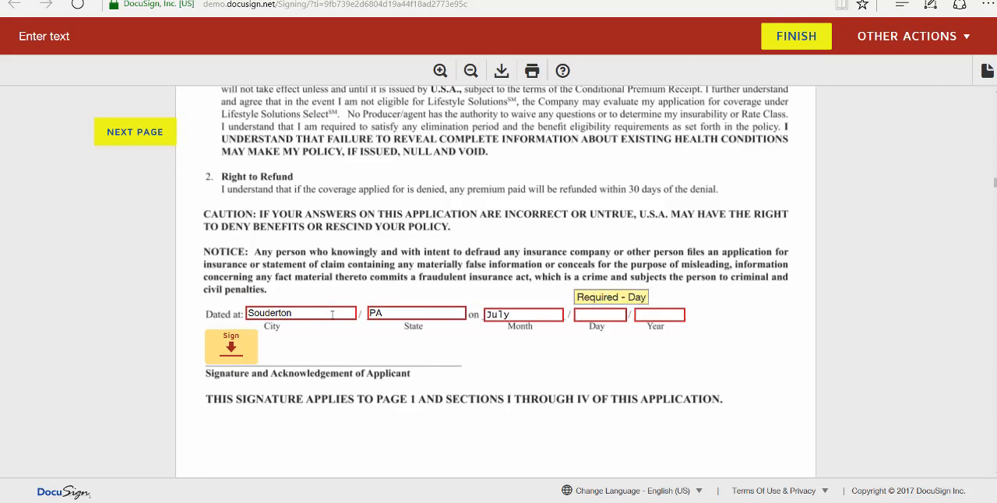
key(Tab)
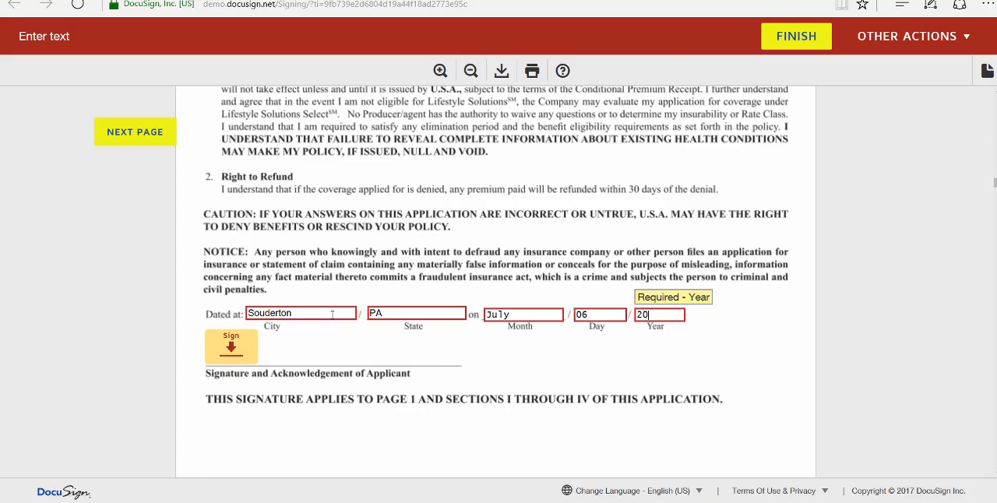
click(227, 344)
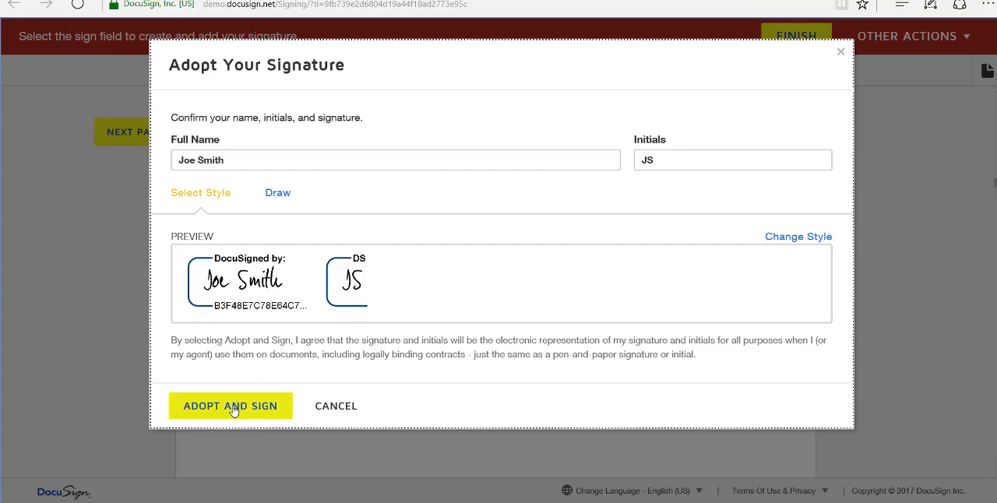
click(278, 195)
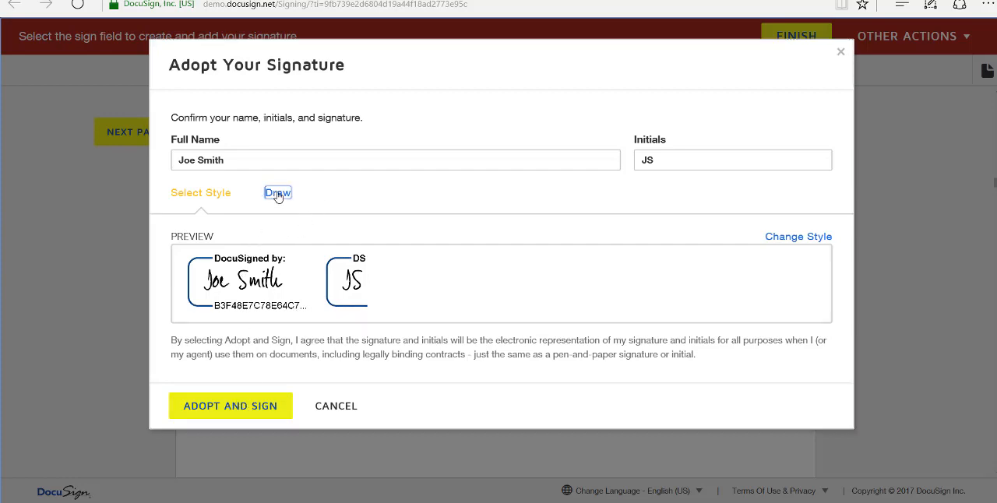
mouse_move(204, 307)
mouse_down()
mouse_move(264, 258)
mouse_move(305, 298)
mouse_move(346, 283)
mouse_move(352, 300)
mouse_up()
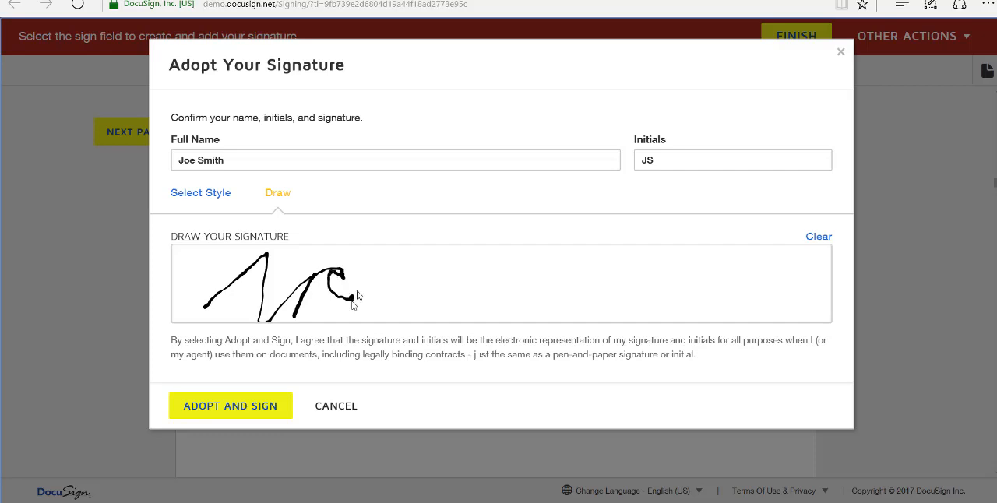
click(206, 194)
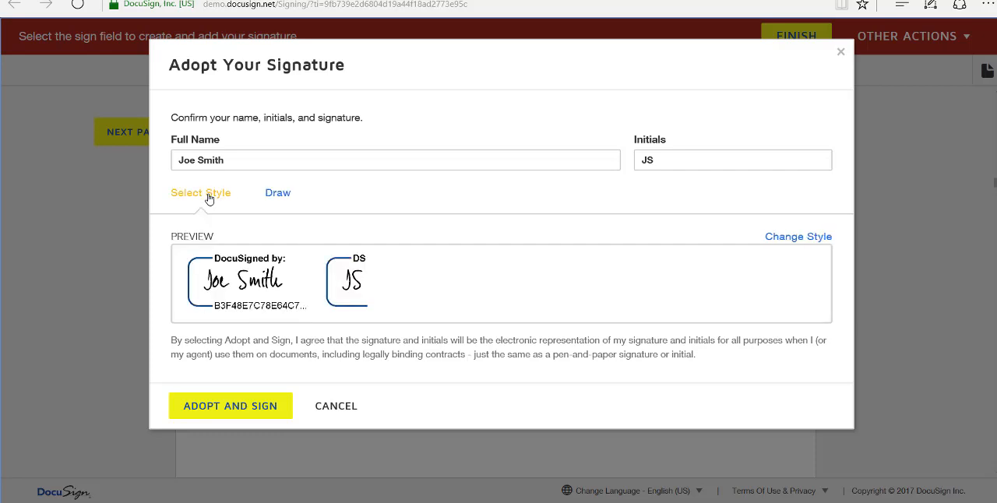
Change the signature to the fifth style offered and adopt it to sign the applicant's acknowledgement
click(799, 238)
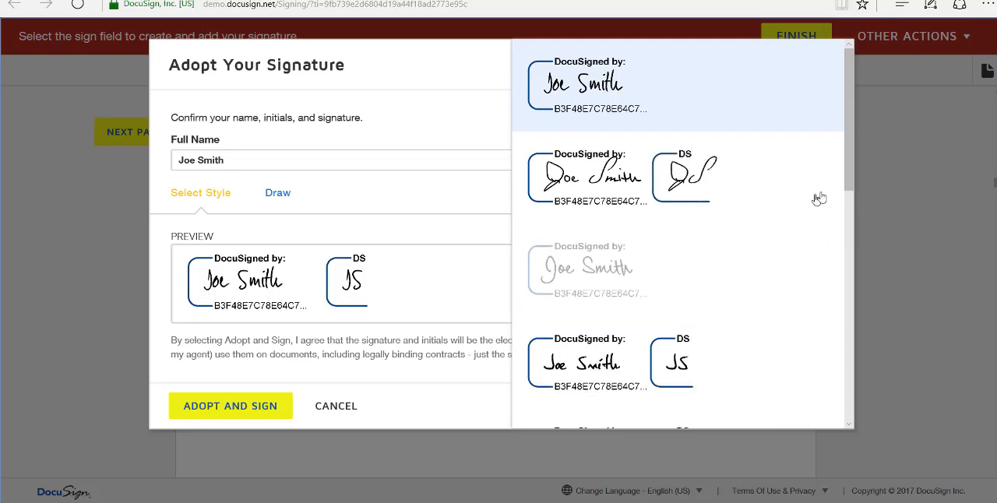
drag(849, 176, 849, 227)
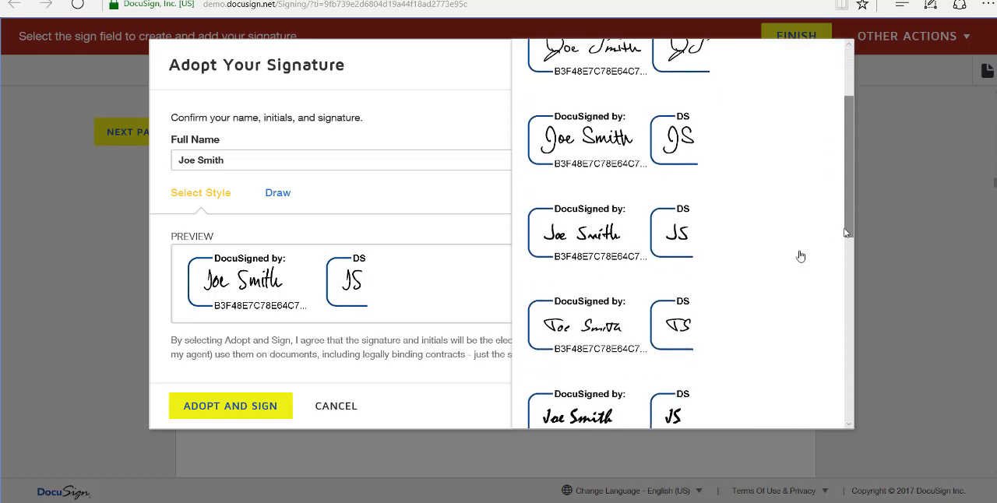
click(595, 330)
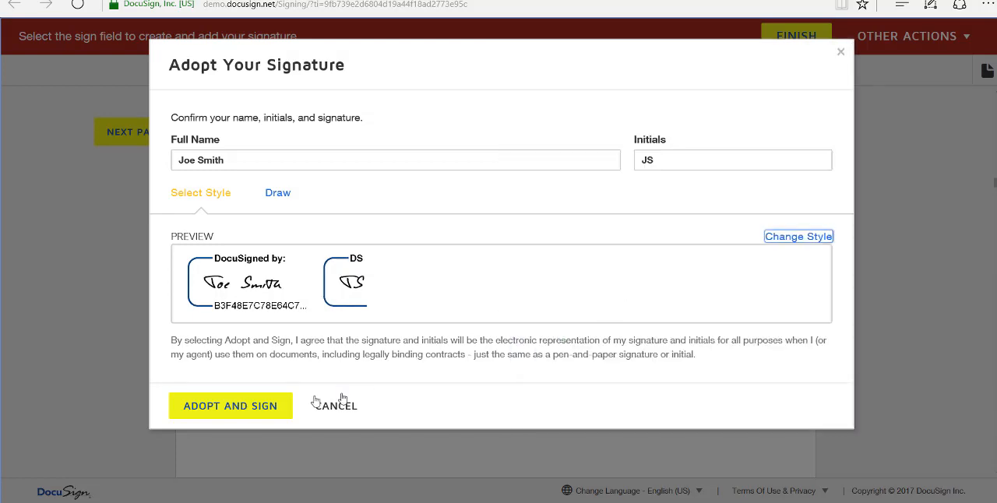
click(247, 417)
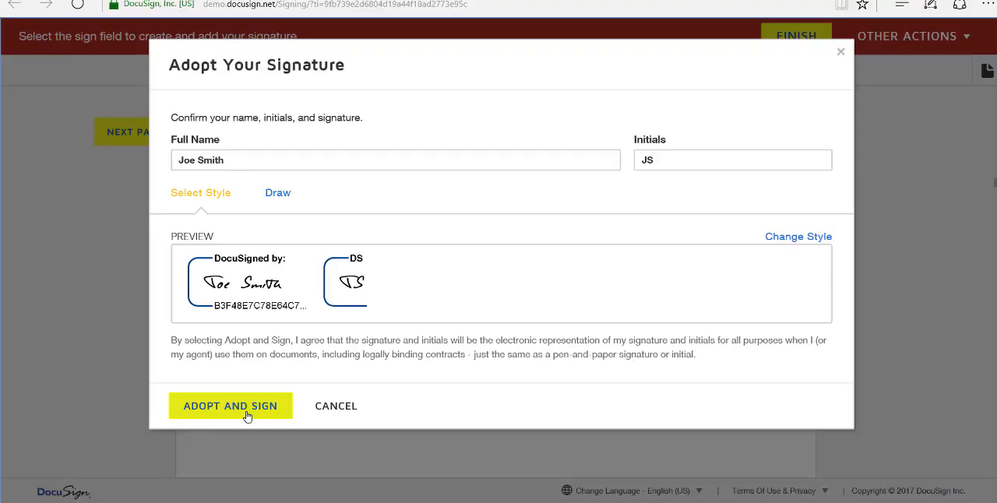
Sign the Section V Applicant's Rights and Options as the applicant, below the Receipt of Appropriate Documentation
scroll(756, 366, down, 7)
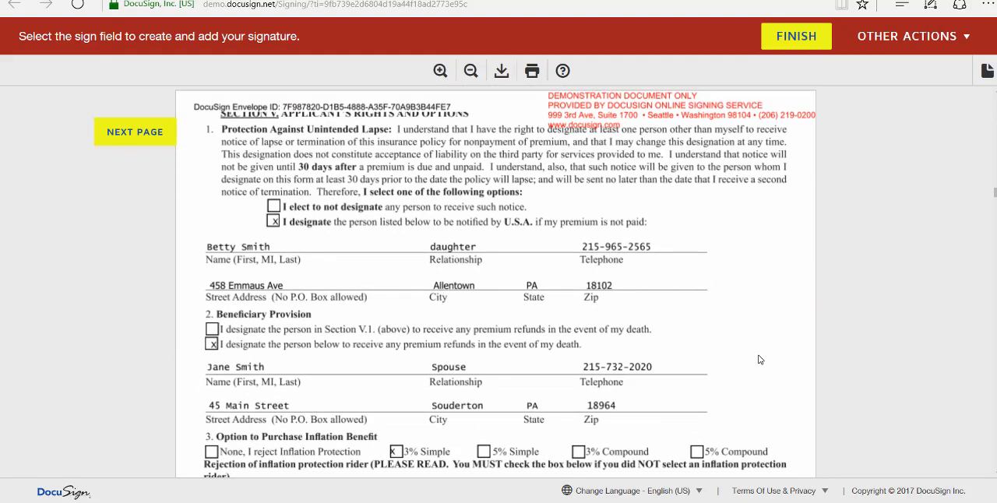
scroll(760, 360, down, 4)
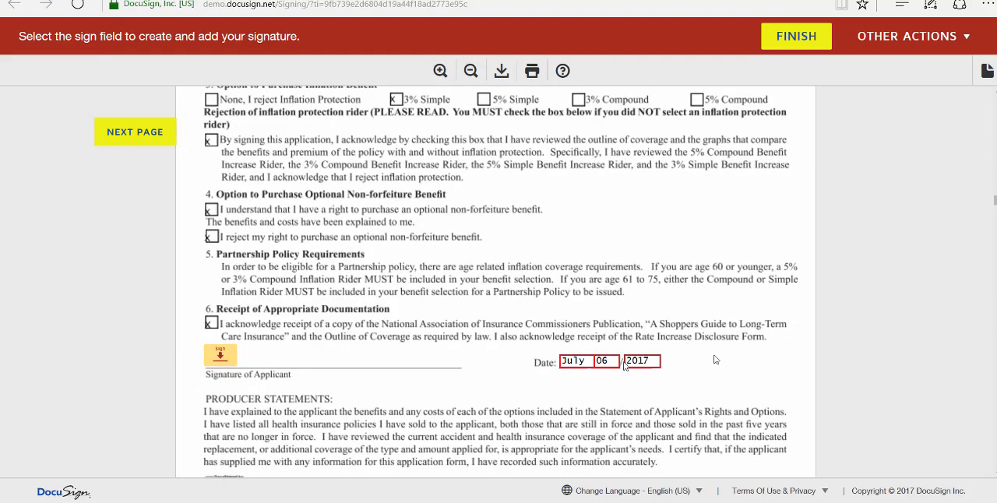
click(219, 357)
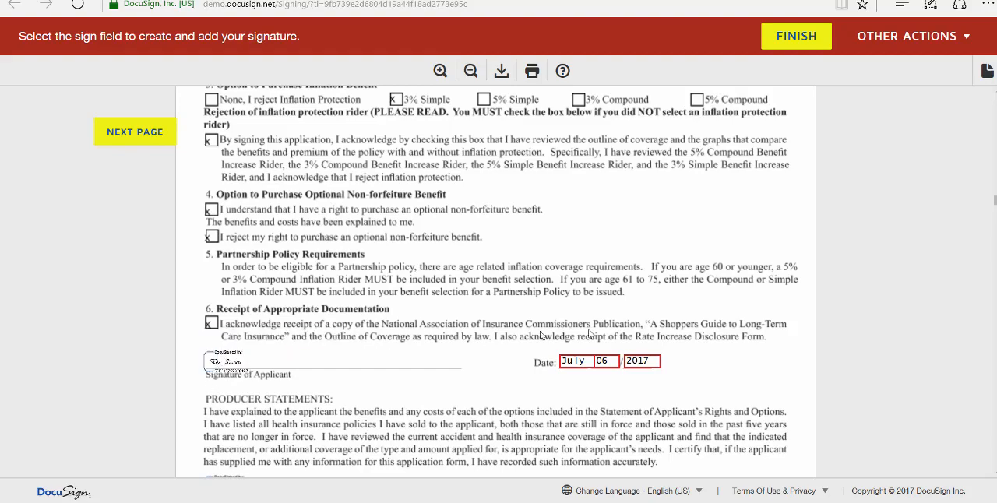
Check the producer statements on page 6 and sign the authorization to obtain protected health information as the applicant
scroll(713, 389, down, 3)
scroll(713, 390, down, 3)
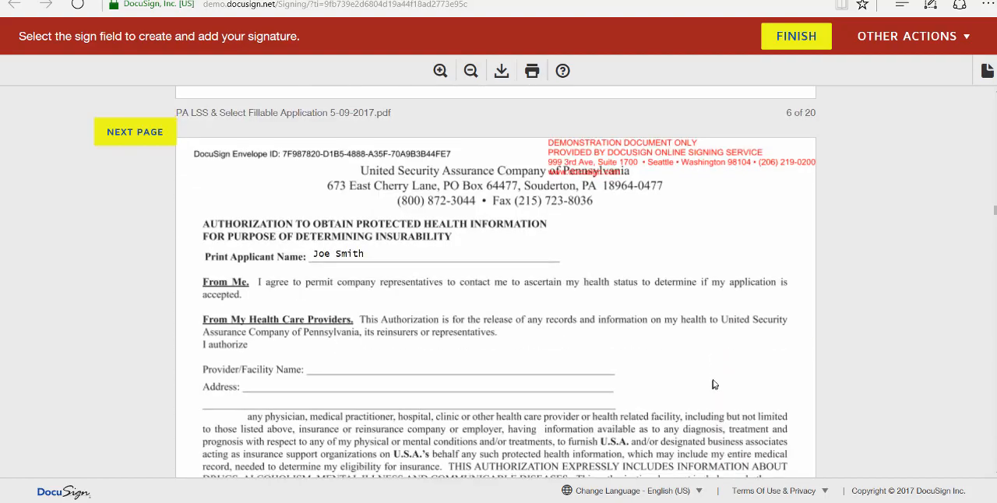
scroll(736, 357, up, 2)
scroll(736, 358, up, 1)
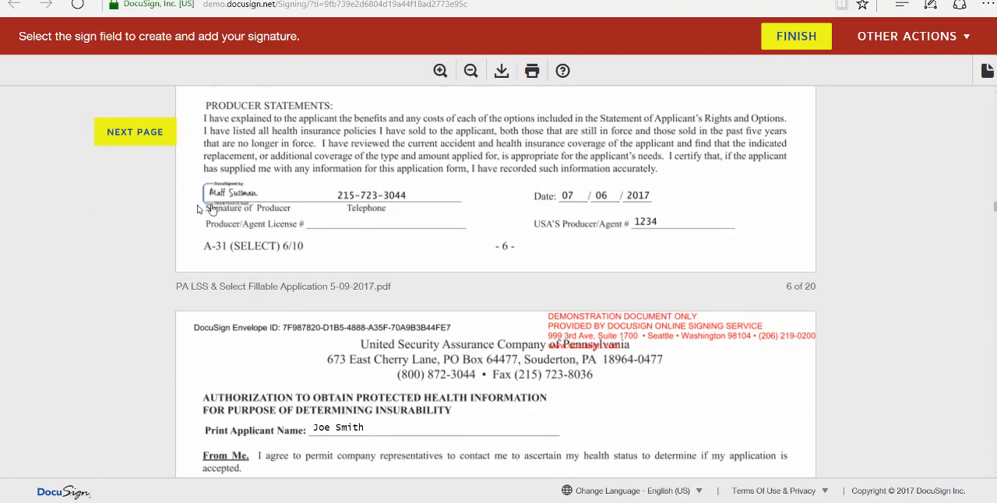
scroll(732, 436, down, 6)
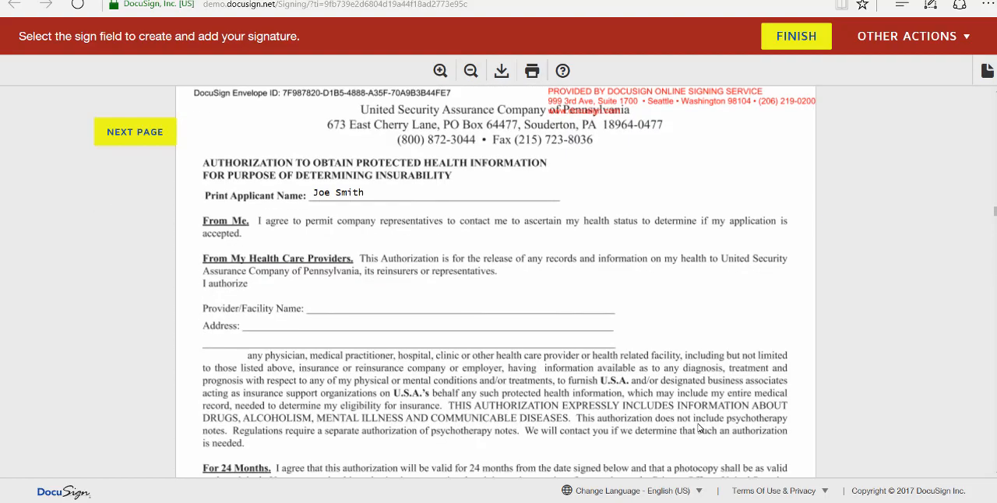
scroll(701, 426, down, 2)
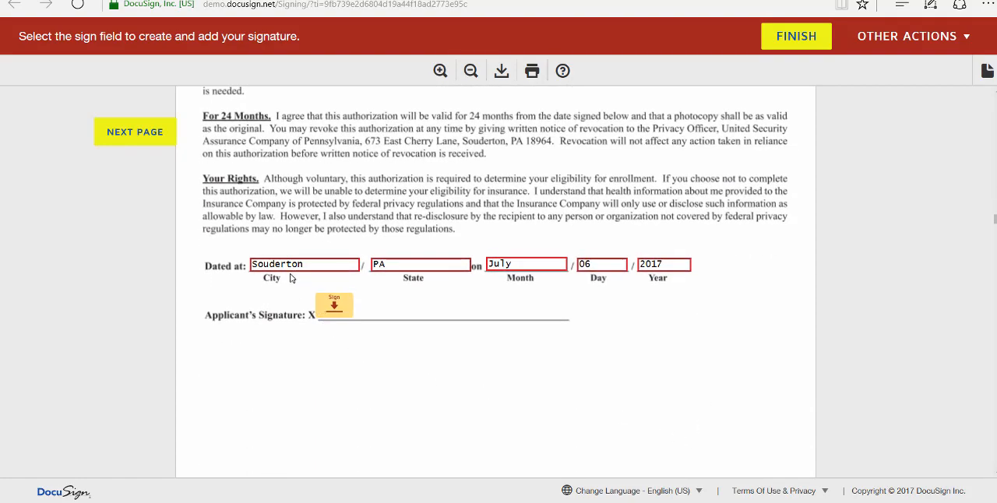
click(335, 305)
Sign the bank draft authorization as the account holder and check the payment method section, leaving the optional employee signature blank
scroll(662, 393, down, 6)
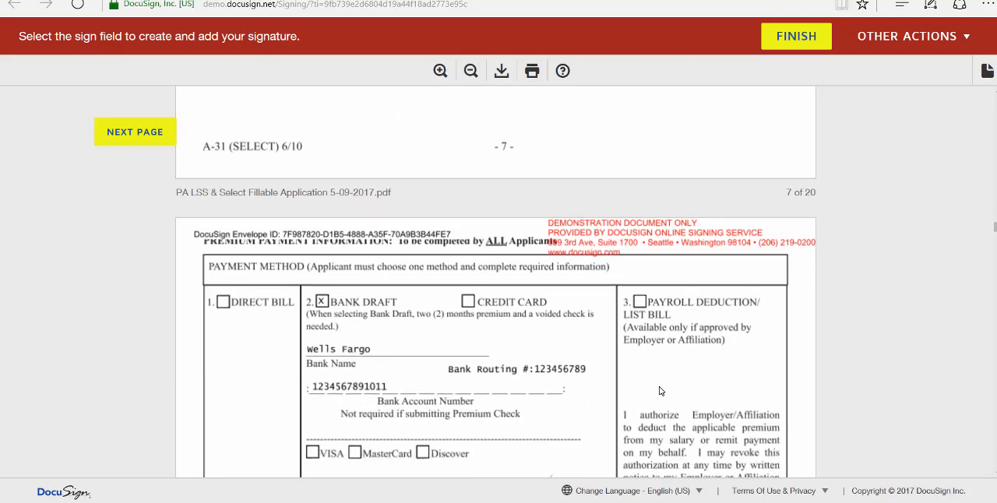
scroll(660, 391, down, 2)
scroll(852, 403, down, 1)
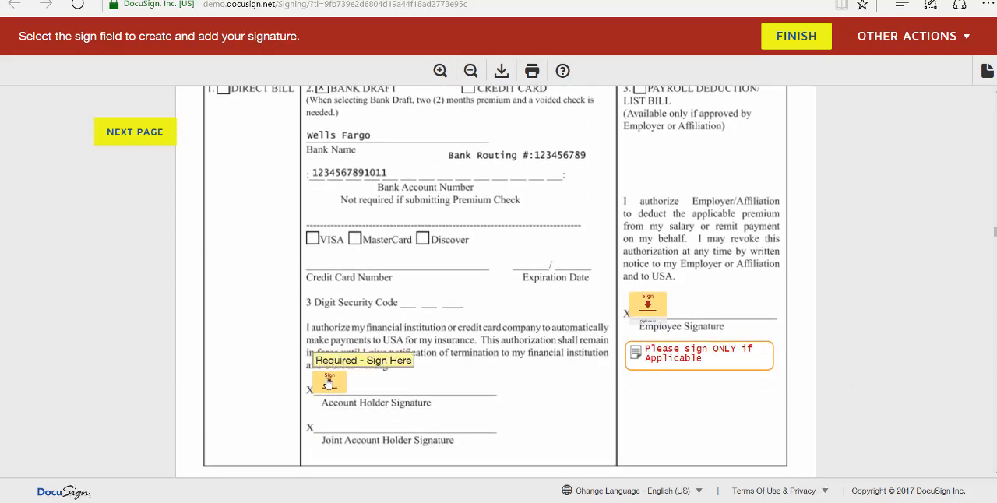
click(333, 380)
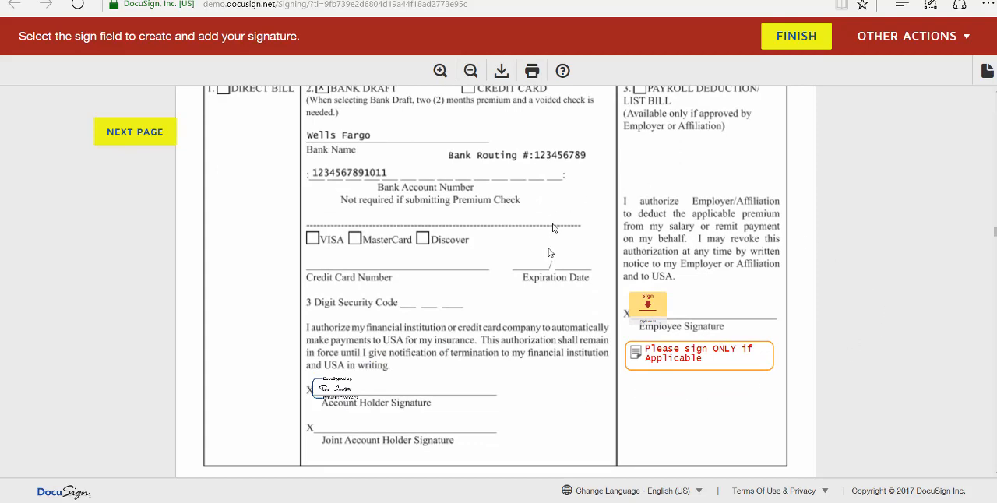
scroll(785, 326, up, 1)
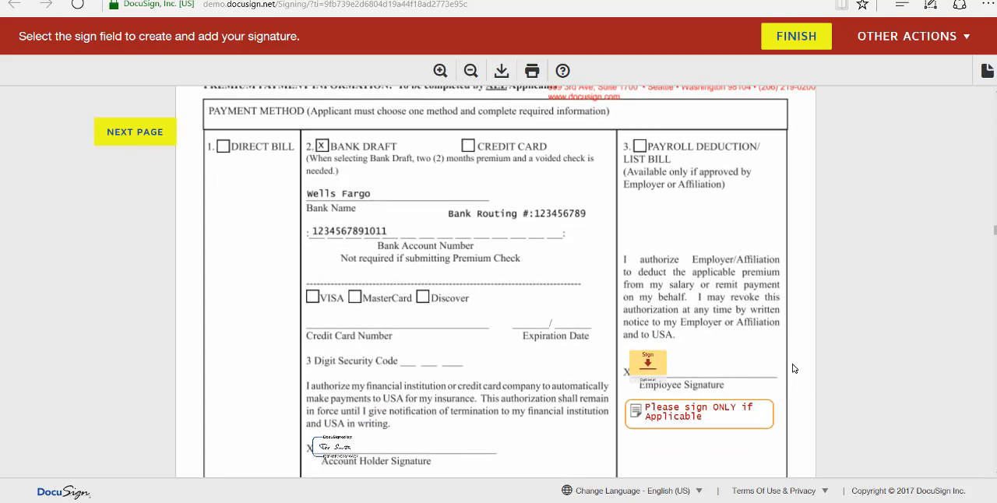
scroll(785, 370, down, 1)
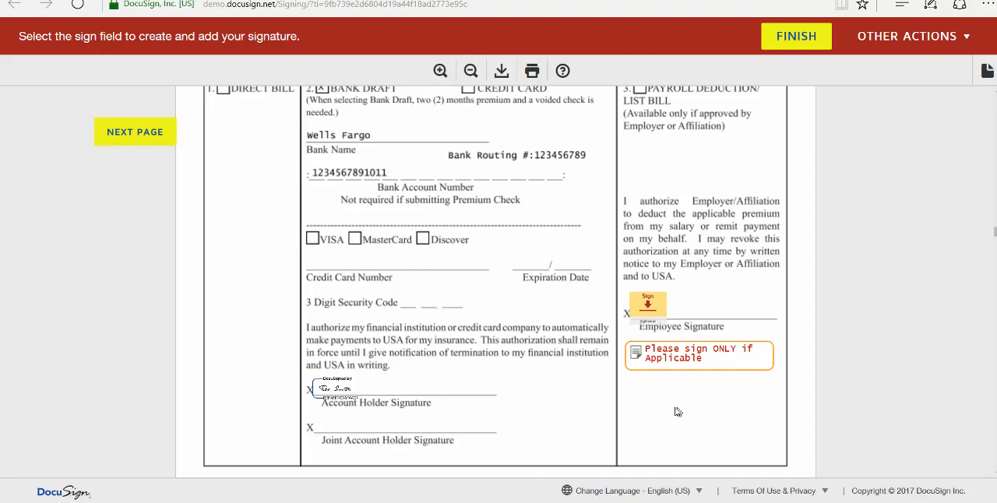
Sign both the Administrator Copy and the Applicant's Copy of the Conditional Premium Receipt as the applicant
scroll(445, 397, down, 4)
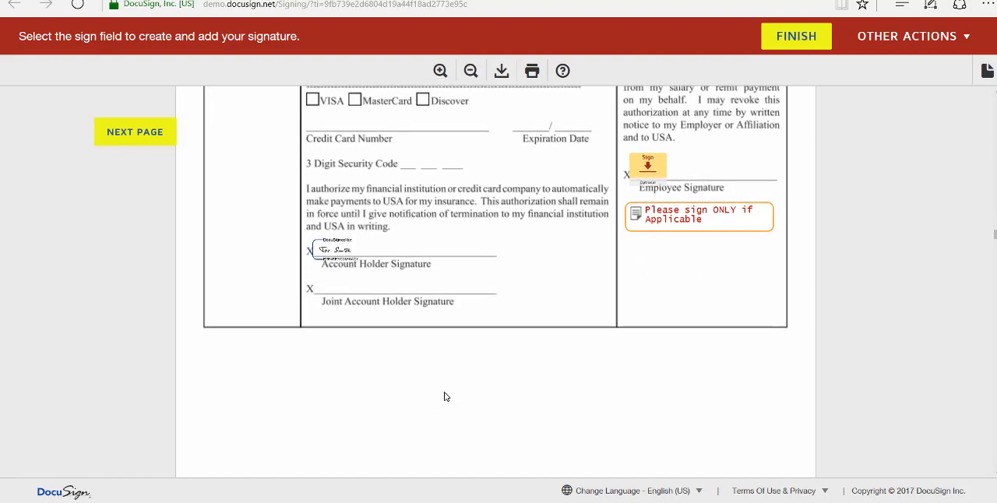
scroll(449, 390, down, 5)
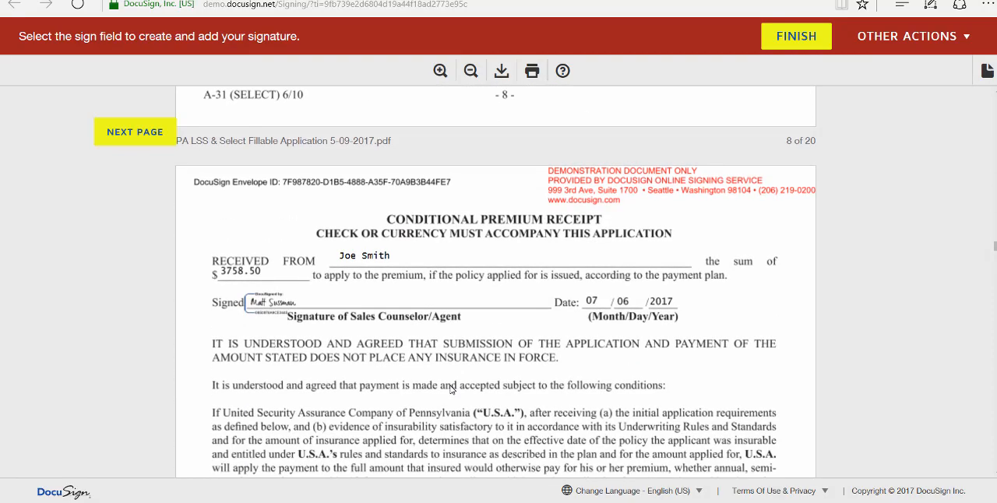
scroll(453, 388, down, 6)
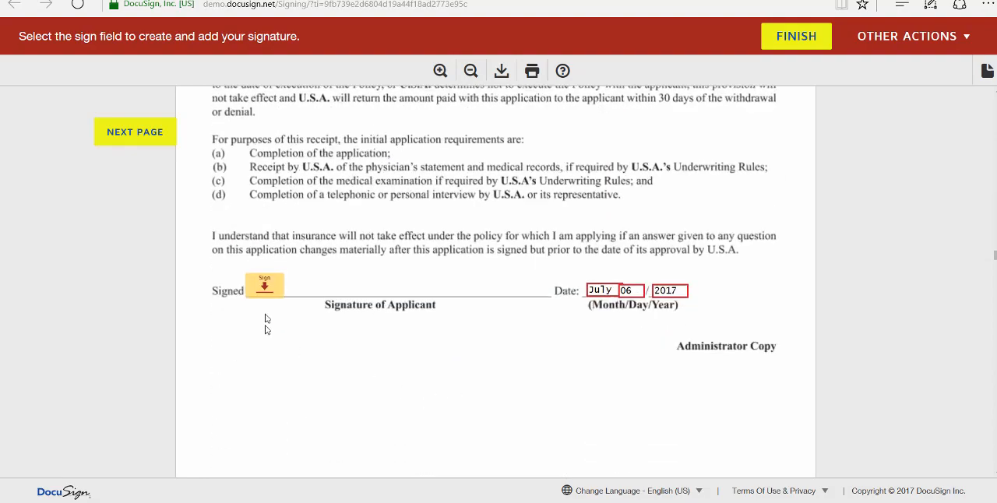
click(265, 288)
scroll(398, 353, down, 6)
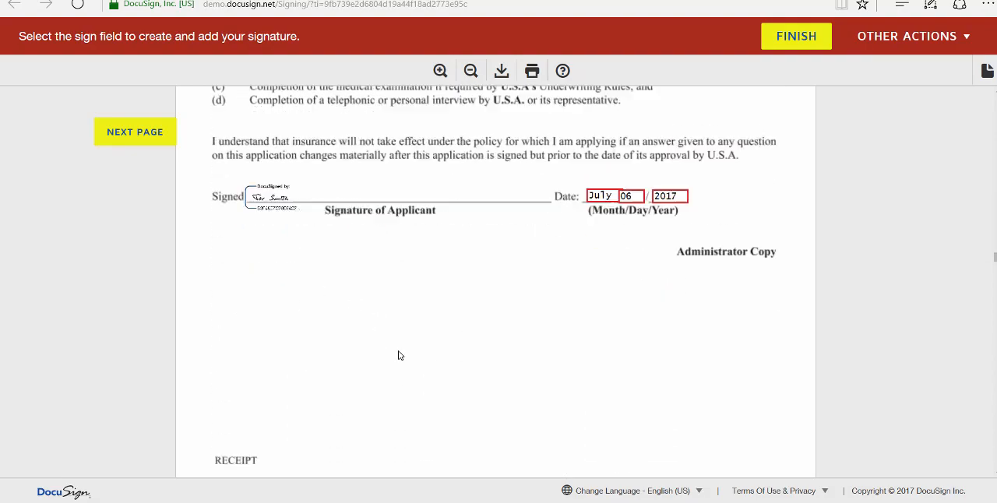
scroll(400, 353, down, 6)
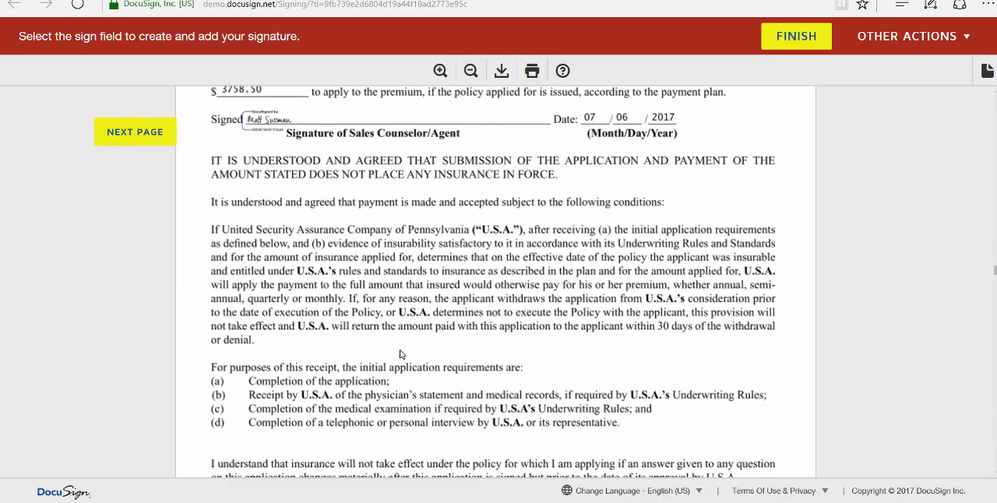
click(259, 286)
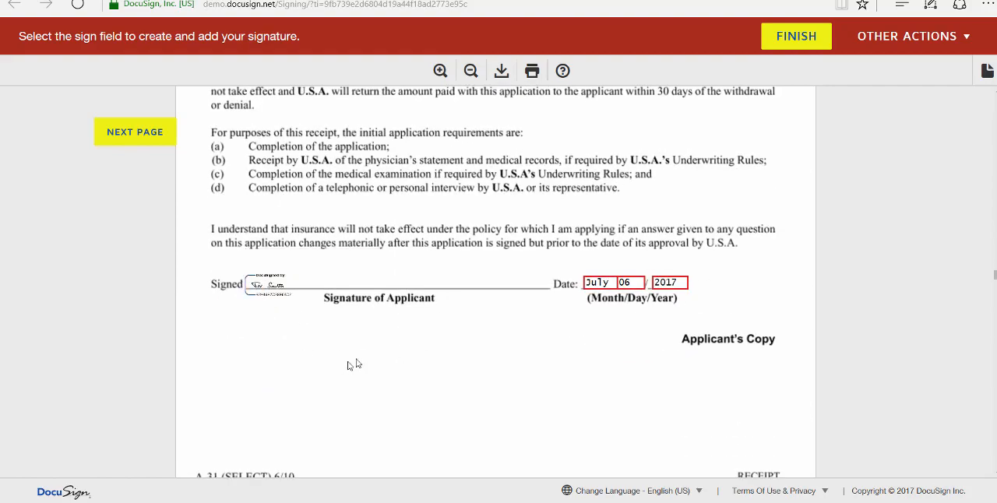
Leave the Care Partner Statement and financial non-disclosure form unsigned, and sign the Acknowledgement of Receipt on the rate increase disclosure form as the applicant
scroll(371, 355, down, 6)
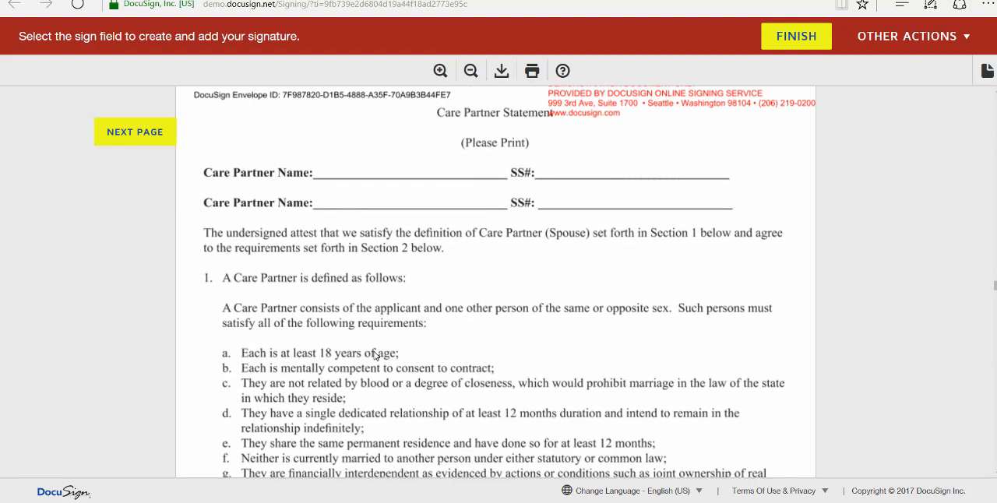
scroll(374, 356, down, 10)
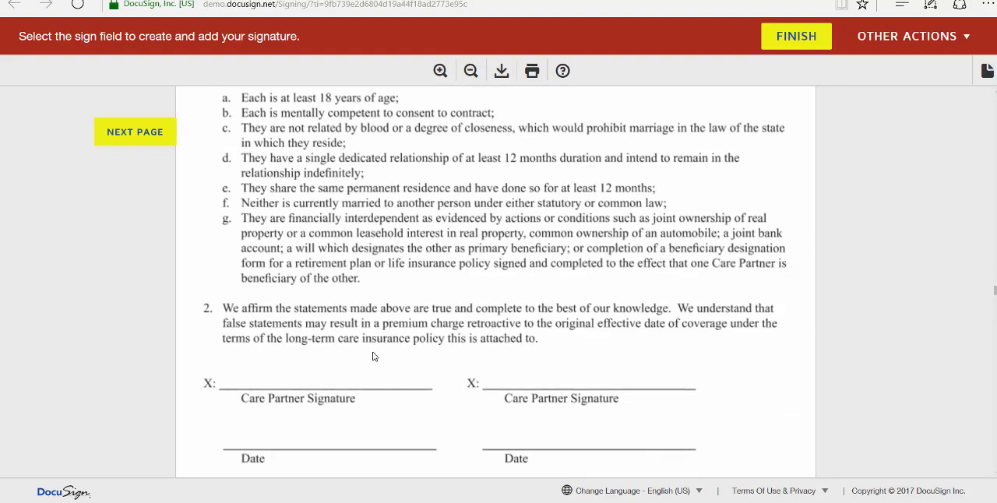
scroll(374, 356, down, 3)
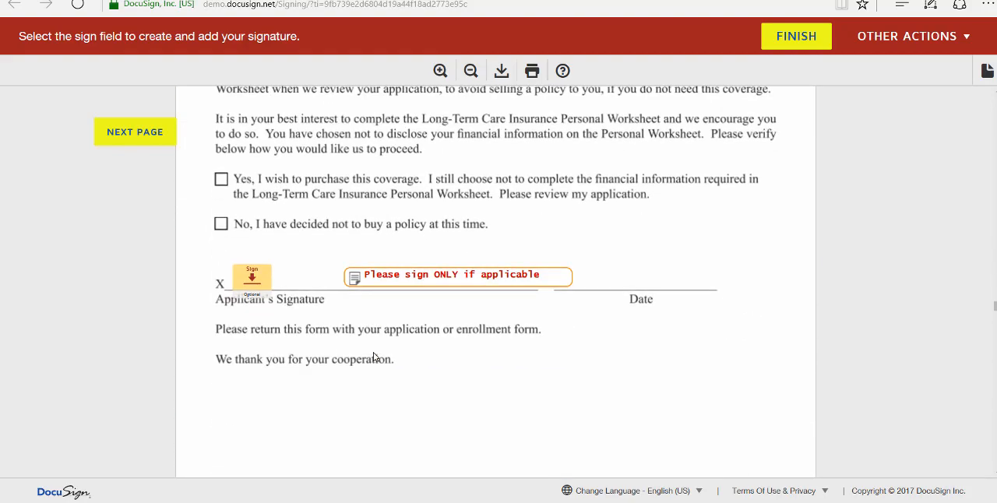
scroll(405, 384, up, 2)
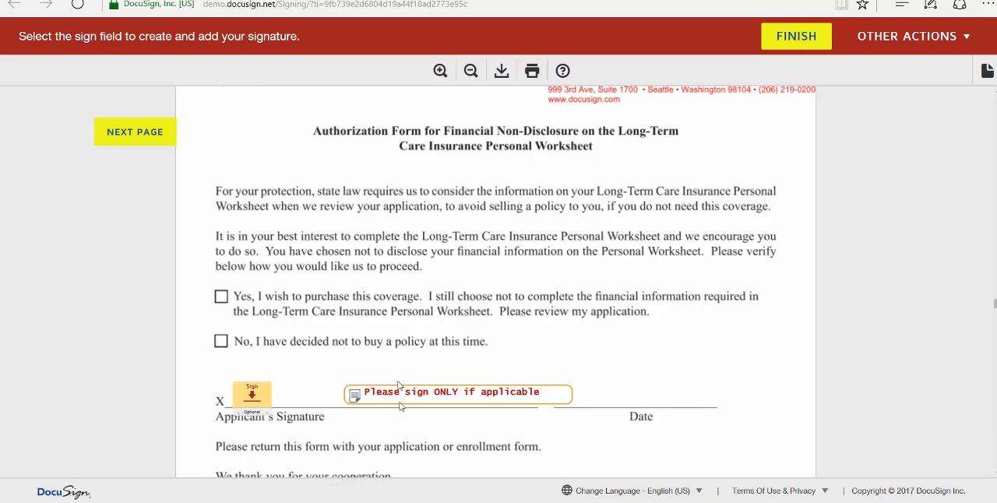
scroll(429, 418, down, 2)
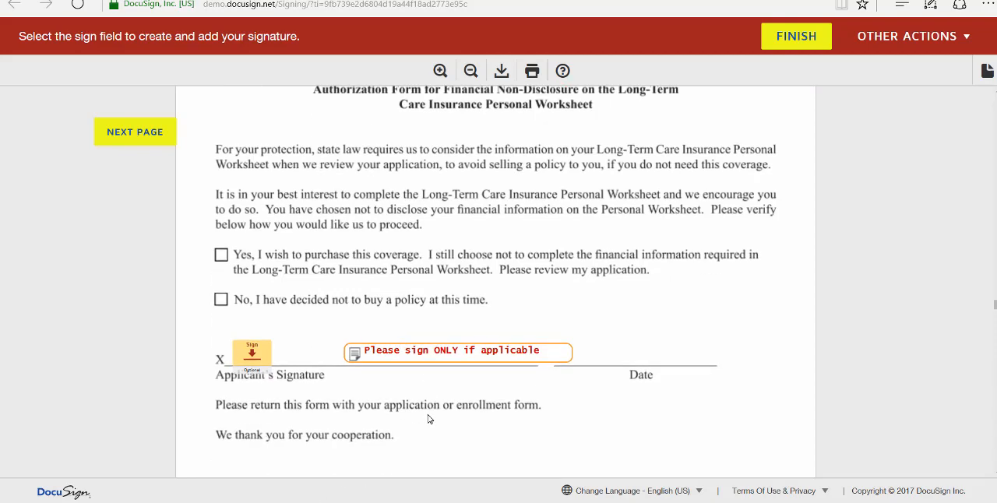
scroll(401, 384, down, 6)
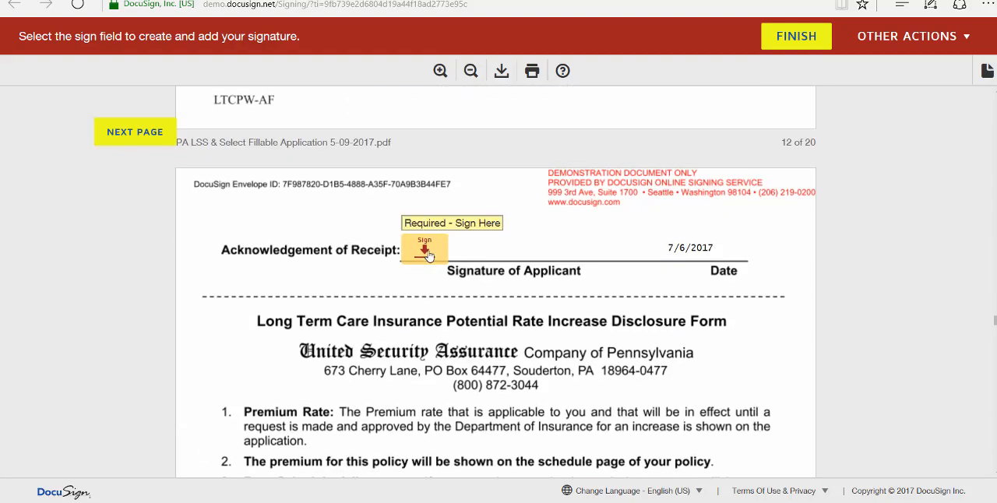
click(427, 257)
Sign the Disclosure Statement of the Long-Term Care Insurance Personal Worksheet as the applicant
scroll(405, 356, down, 7)
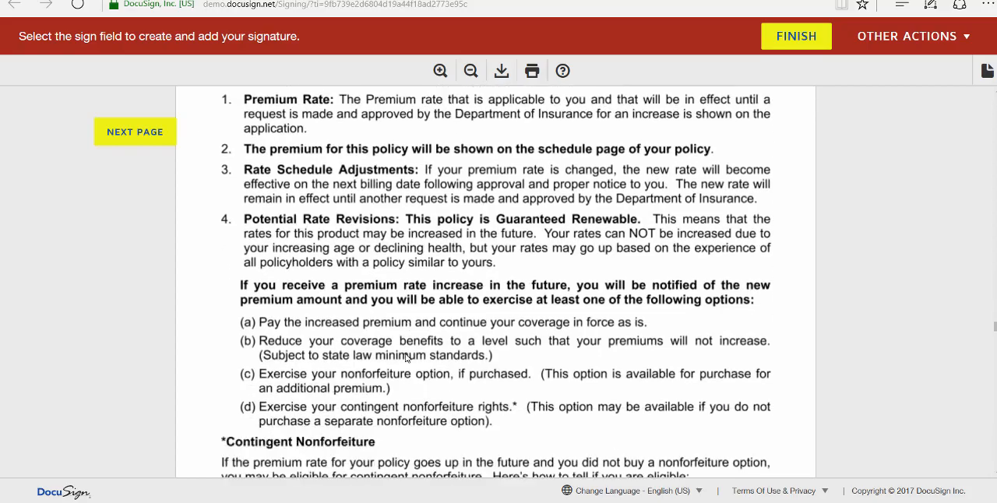
scroll(406, 355, down, 10)
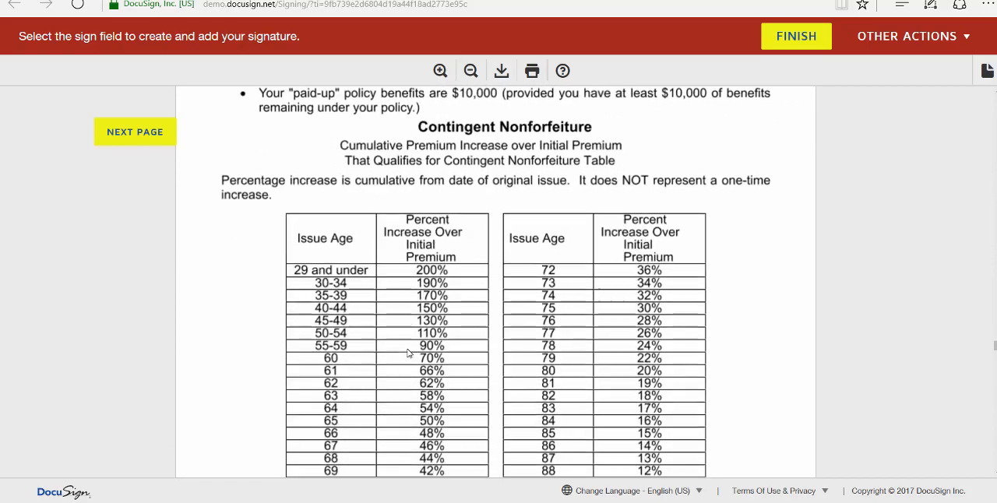
scroll(407, 354, down, 10)
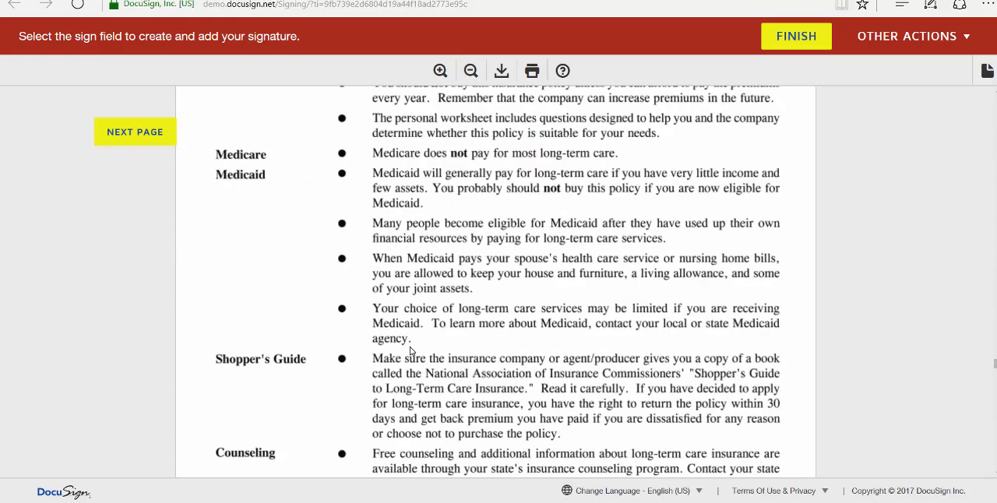
scroll(412, 351, down, 10)
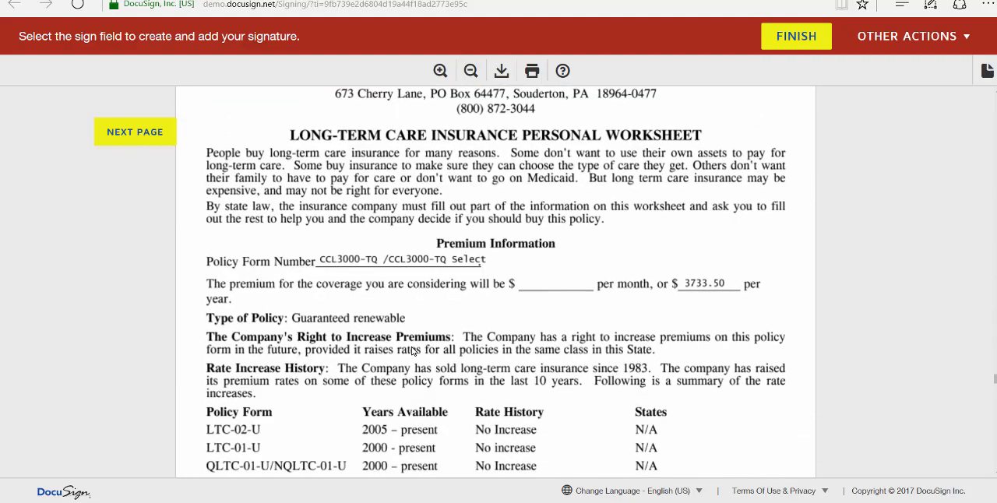
scroll(412, 351, down, 10)
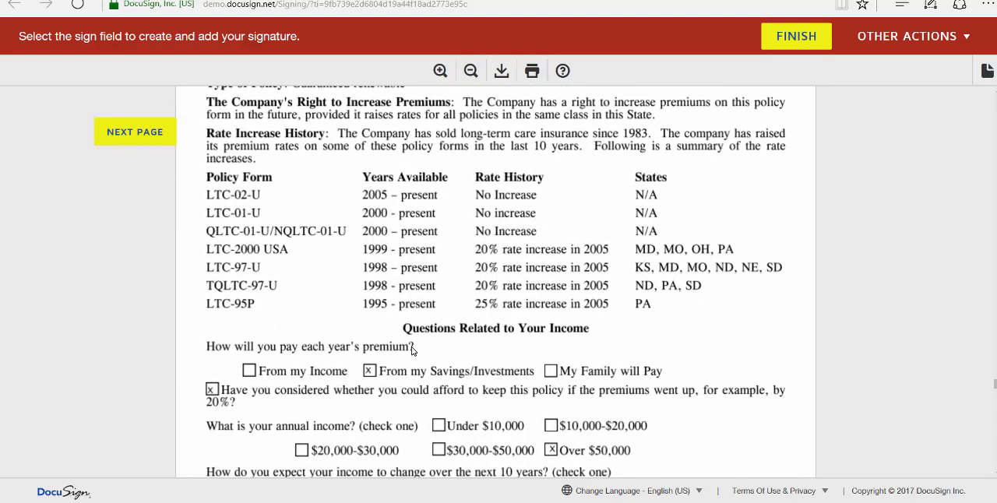
scroll(413, 352, down, 10)
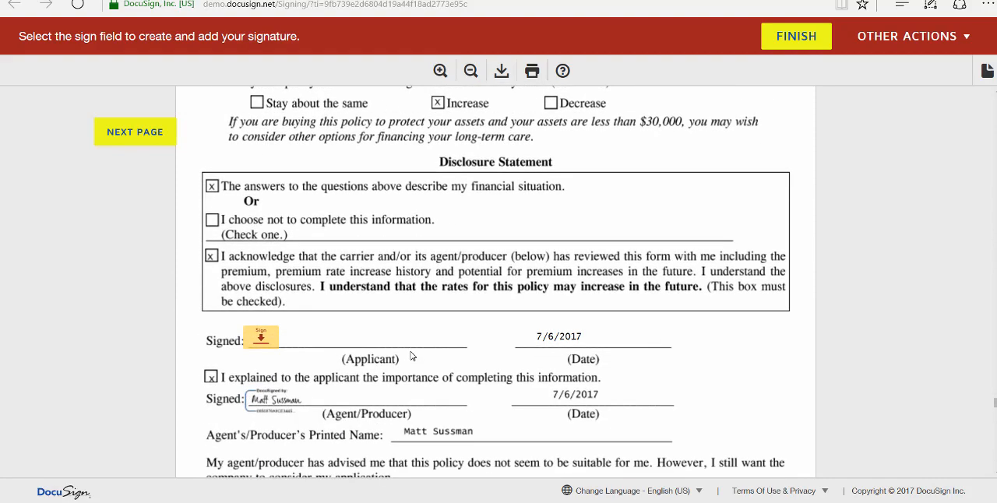
click(262, 340)
Check the optional applicant signature fields for policy unsuitability and on both replacement notices, leaving them blank
scroll(391, 352, down, 1)
scroll(392, 352, down, 2)
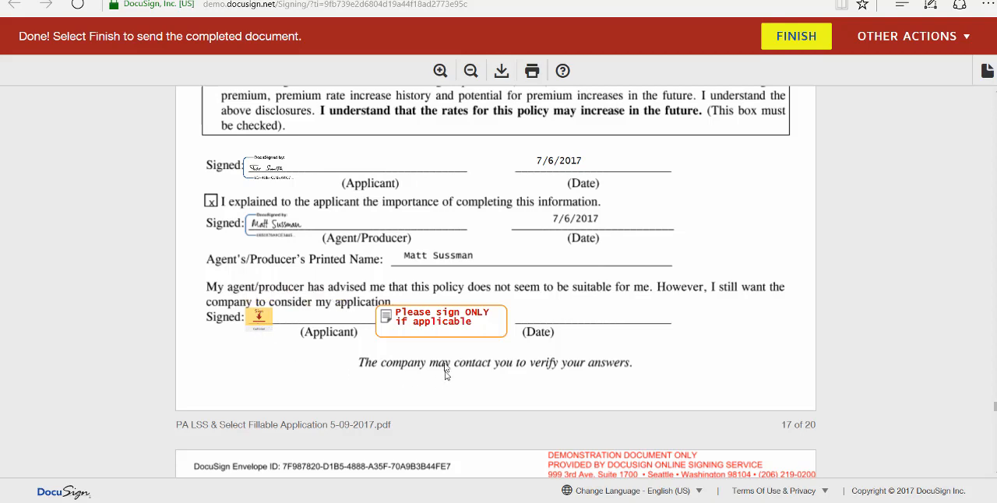
scroll(631, 373, down, 10)
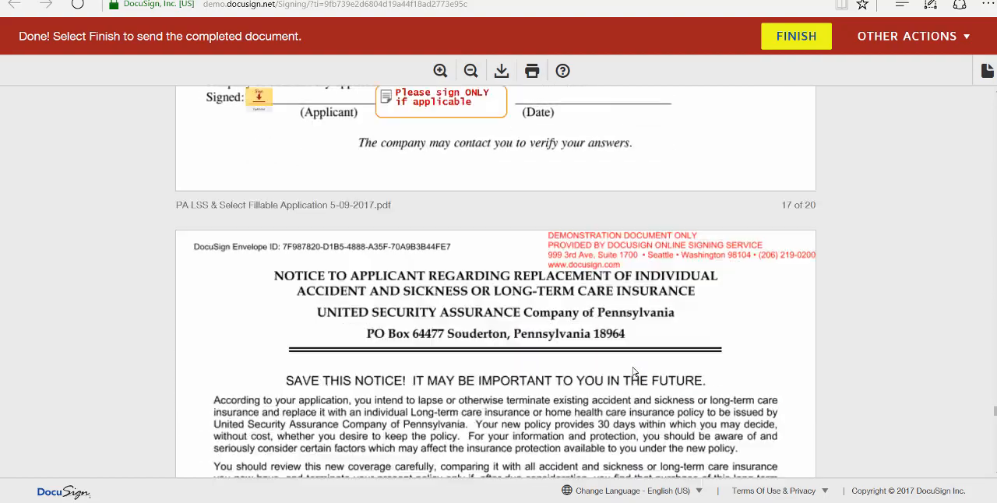
scroll(634, 372, down, 2)
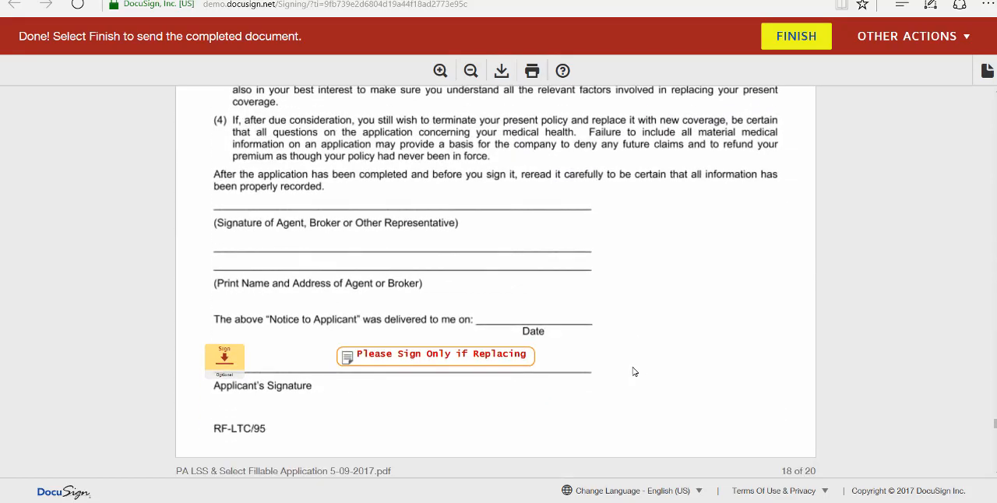
scroll(634, 371, up, 10)
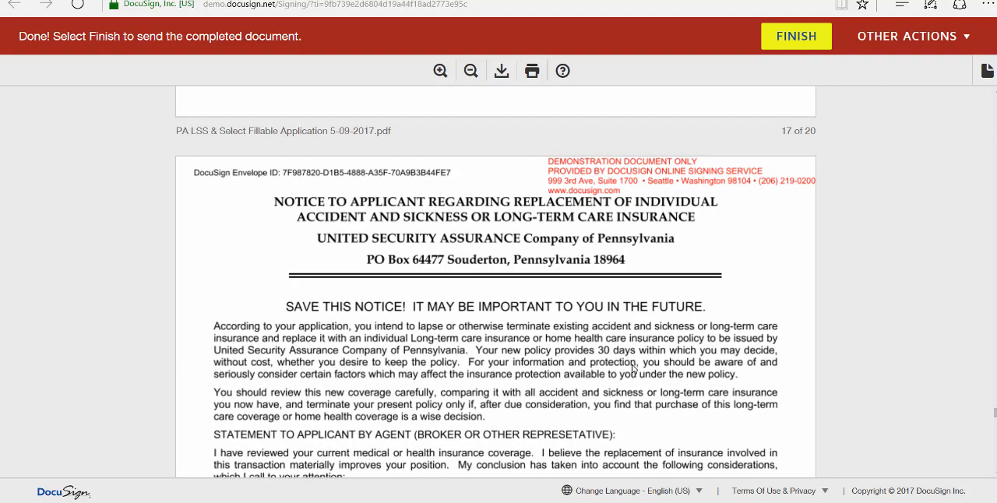
scroll(633, 368, down, 10)
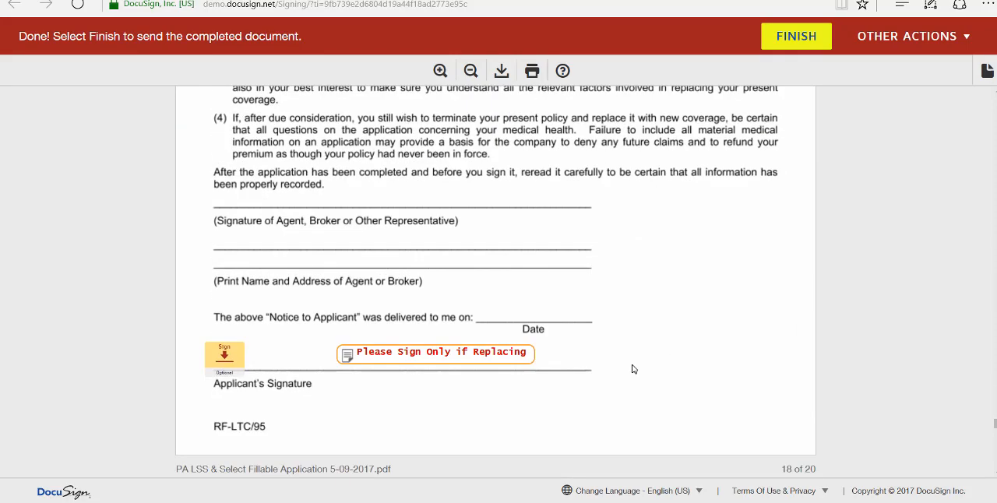
scroll(630, 368, down, 10)
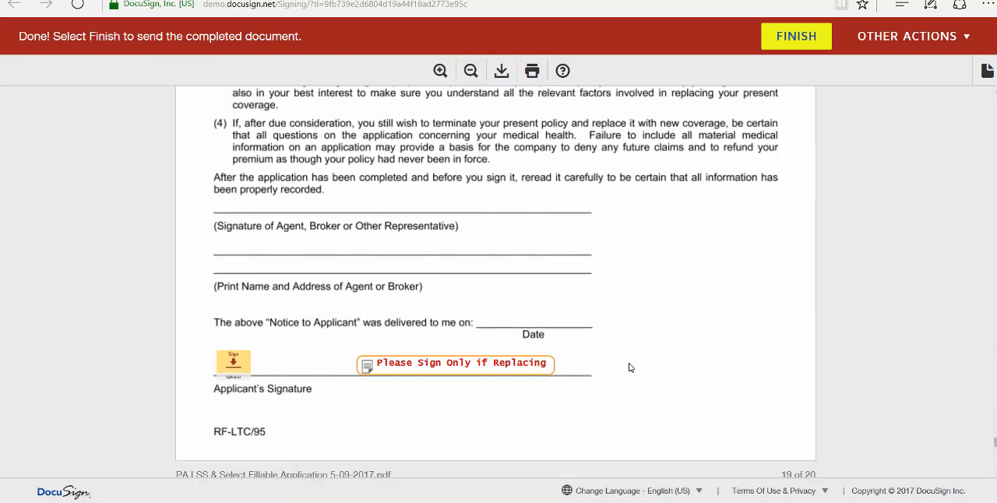
scroll(631, 367, down, 4)
scroll(630, 367, down, 3)
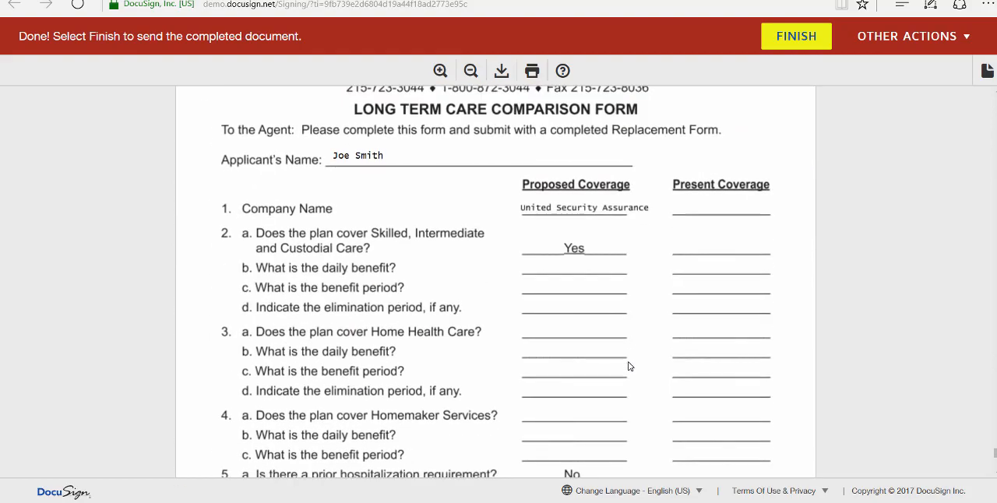
Leave the comparison form's optional signature blank, finish signing the document, and dismiss the offer to create an account
scroll(629, 366, down, 7)
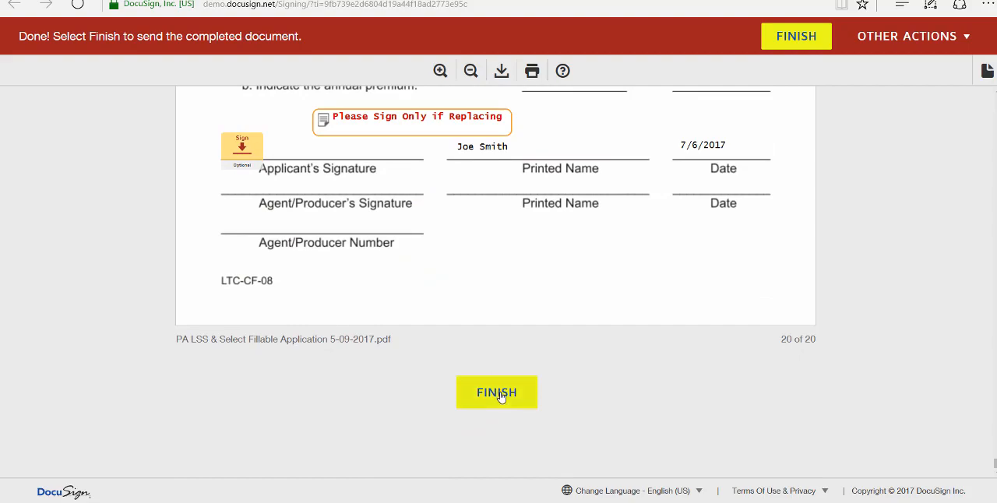
click(503, 394)
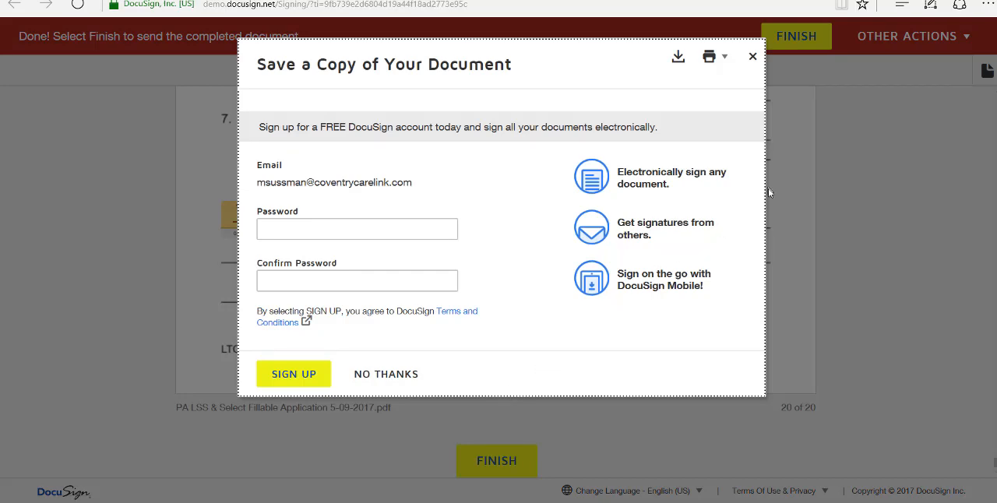
click(753, 60)
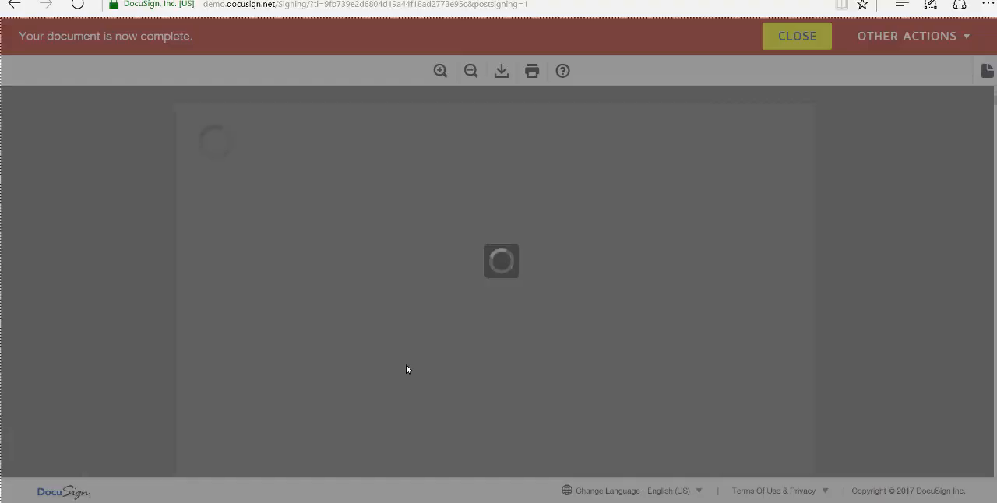